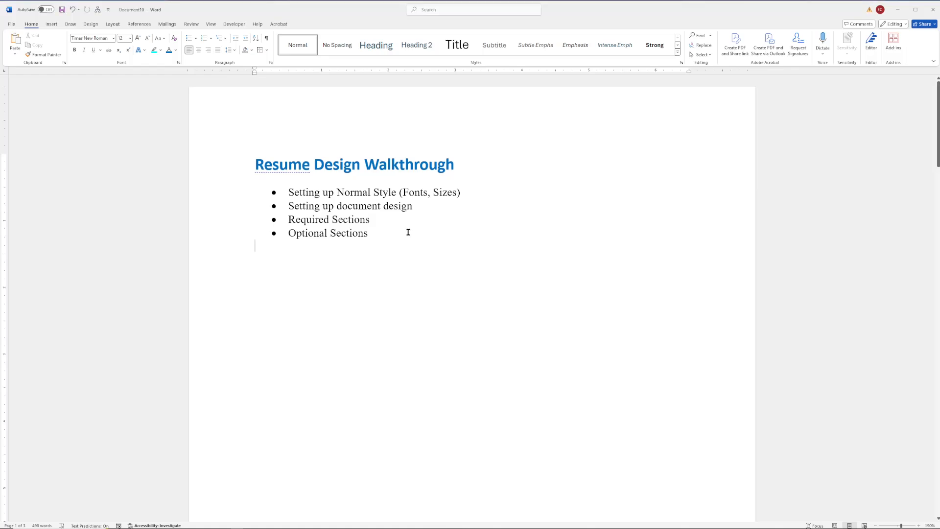
# Step: Delete the old title and its four bullet lines, then turn on formatting marks
pyautogui.moveTo(406, 230); pyautogui.dragTo(222, 134)
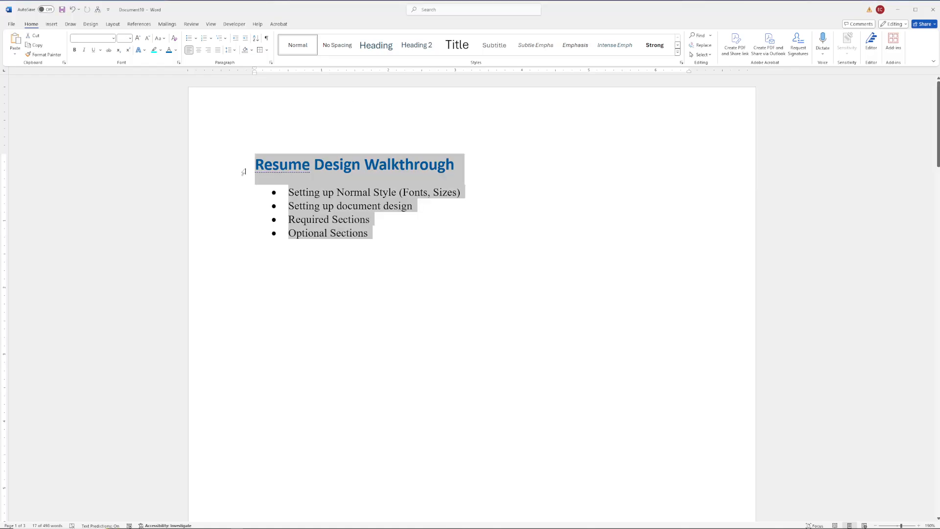
pyautogui.press('Delete')
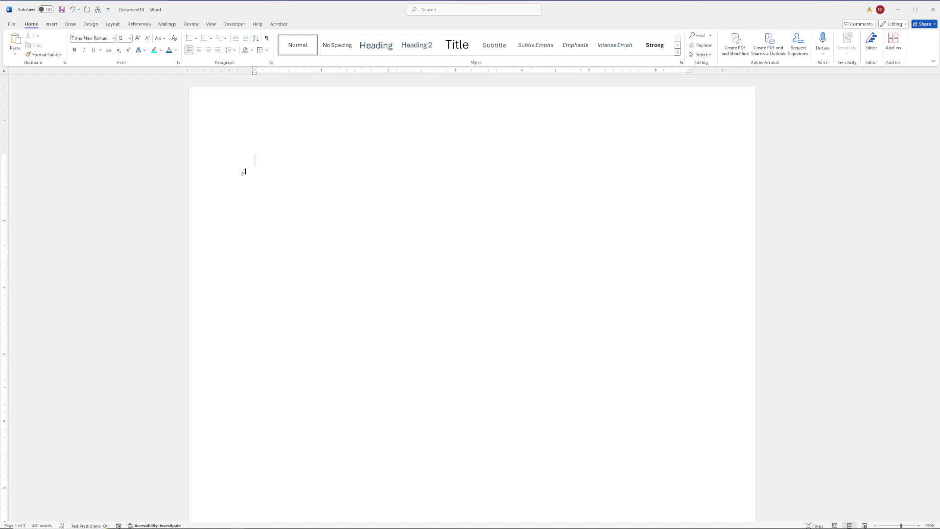
pyautogui.click(266, 38)
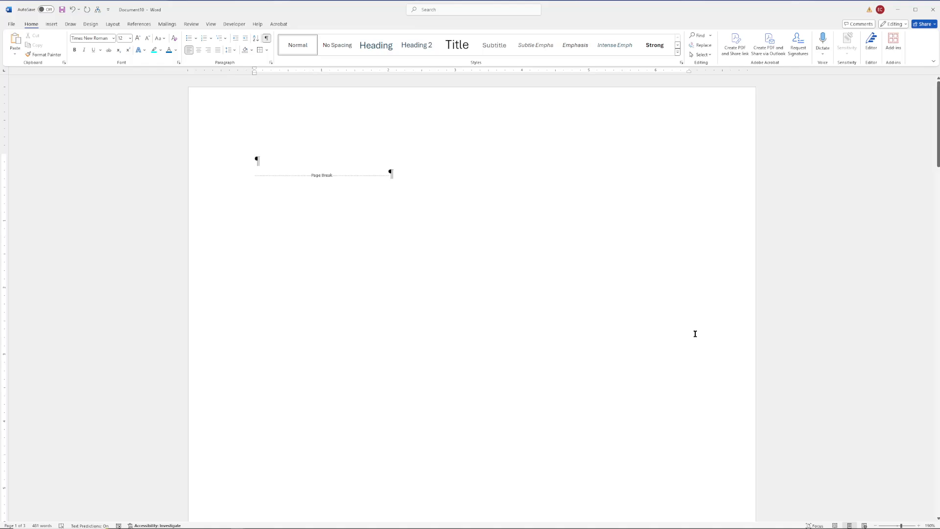
# Step: Remove the page break and clear all content, leaving one empty paragraph selected
pyautogui.press('Delete')
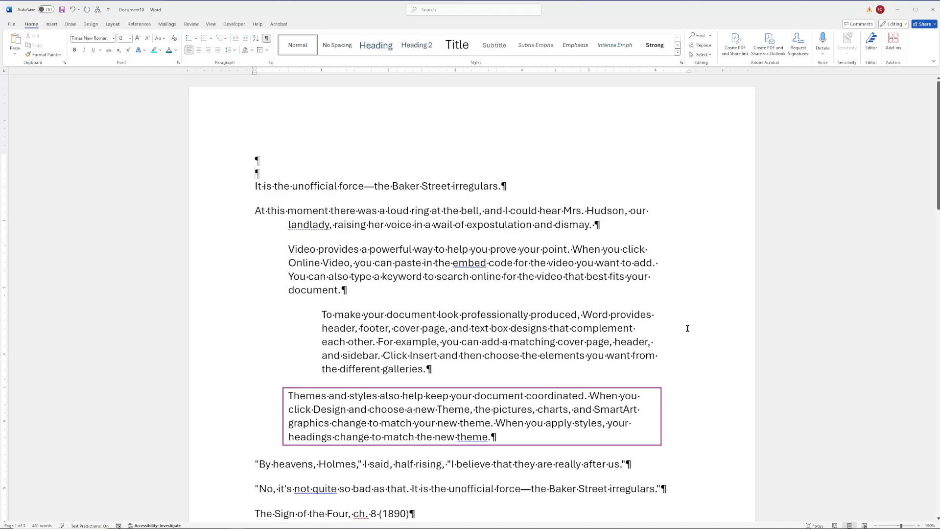
pyautogui.hotkey('ctrl', 'a')
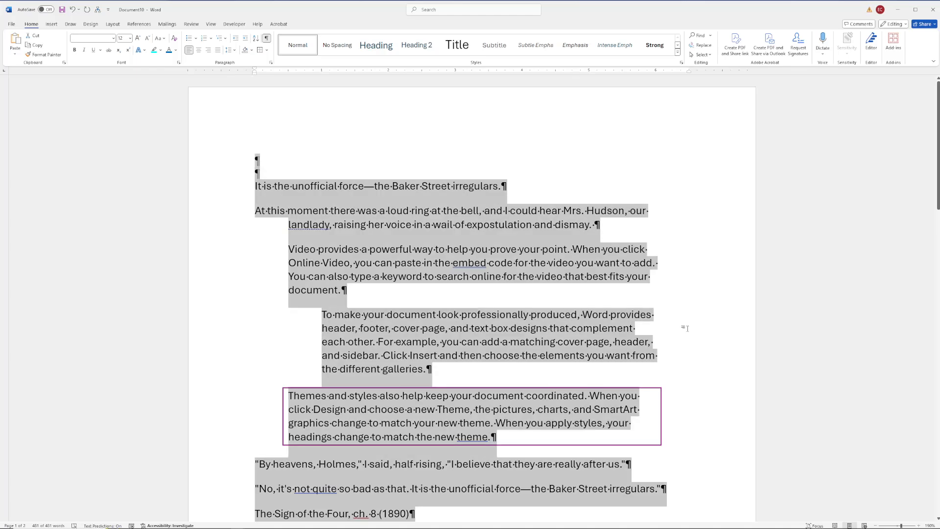
pyautogui.press('Delete')
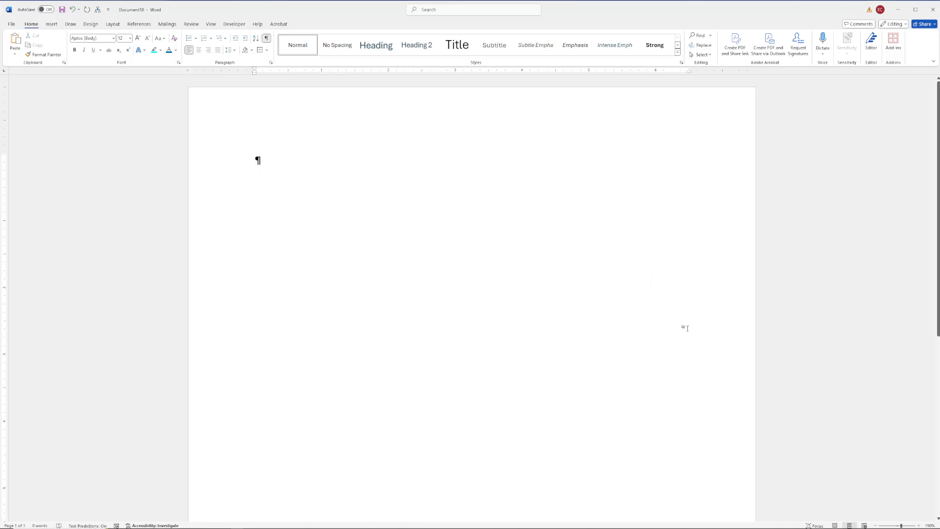
pyautogui.hotkey('ctrl', 'a')
# Step: Apply Times New Roman to the lone empty paragraph mark
pyautogui.click(686, 328)
pyautogui.moveTo(256, 159); pyautogui.dragTo(345, 161)
pyautogui.click(114, 38)
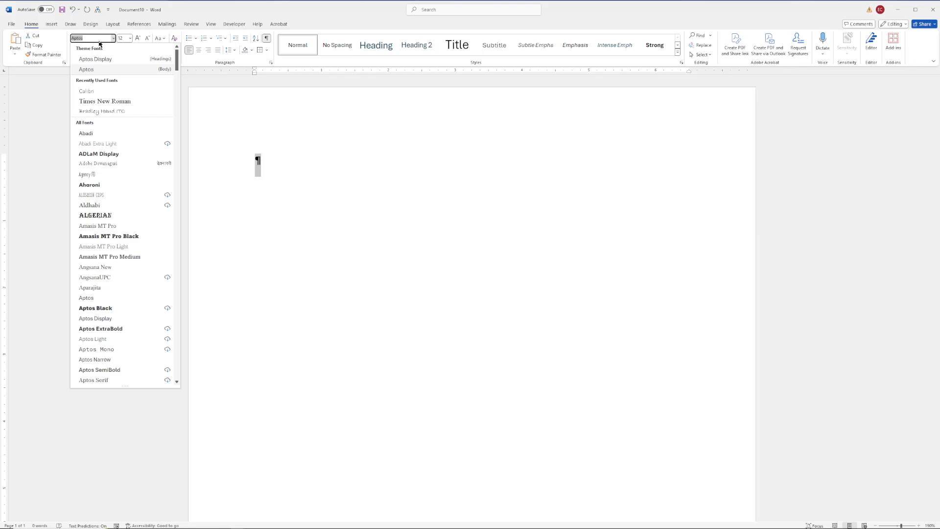
pyautogui.click(118, 101)
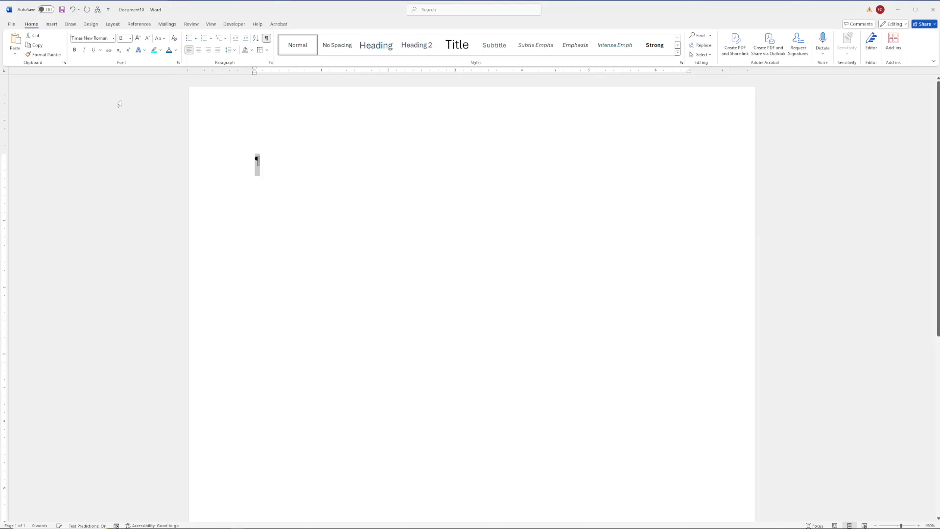
pyautogui.click(594, 235)
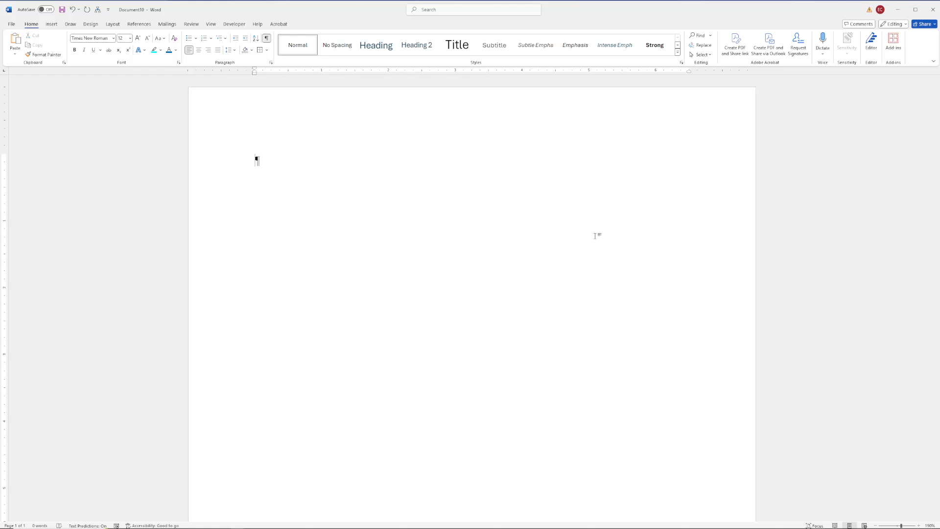
# Step: Type the placeholder name 'YourFirstName YourLastName' on the first line
pyautogui.write('Your')
pyautogui.press('BackSpace')
pyautogui.write('FirstName')
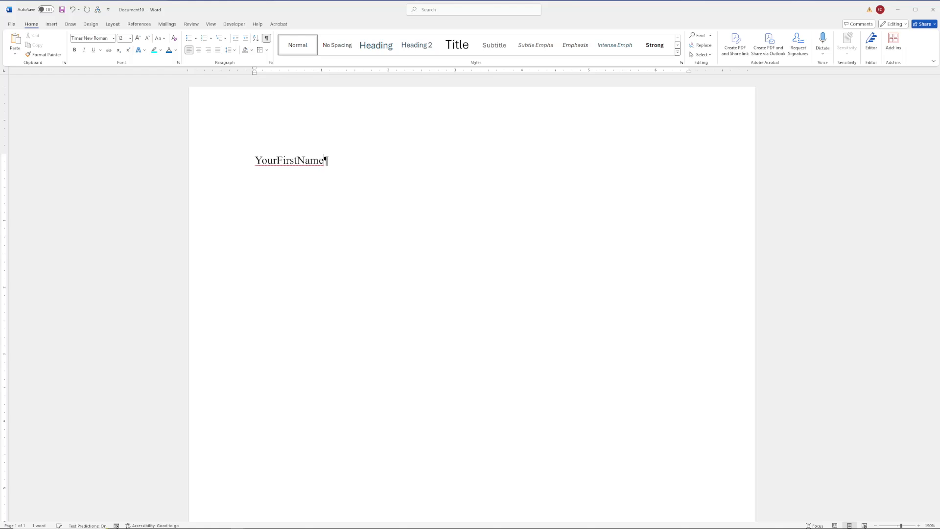
pyautogui.write(' YourL')
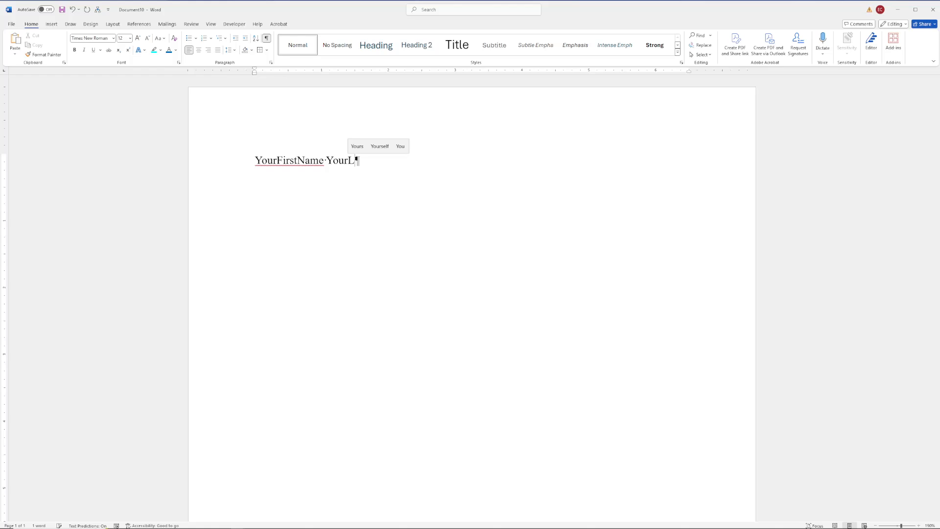
pyautogui.write('astName')
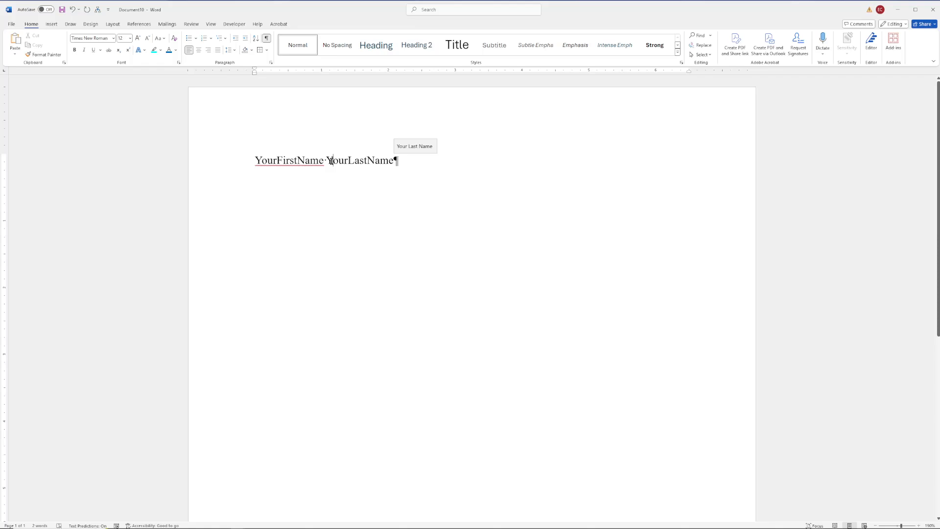
# Step: Dismiss the spelling card on YourLastName and select the whole name line
pyautogui.scroll(5, 330, 161)
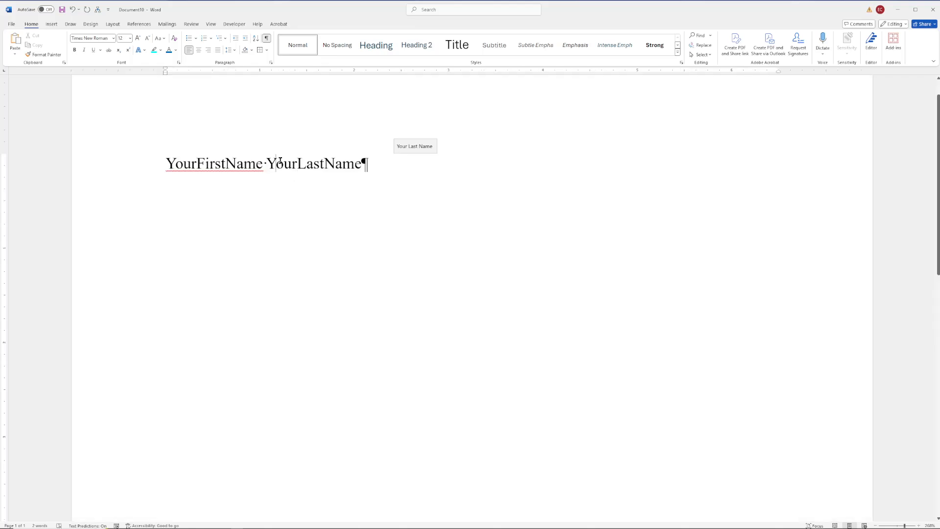
pyautogui.moveTo(277, 162); pyautogui.dragTo(268, 165)
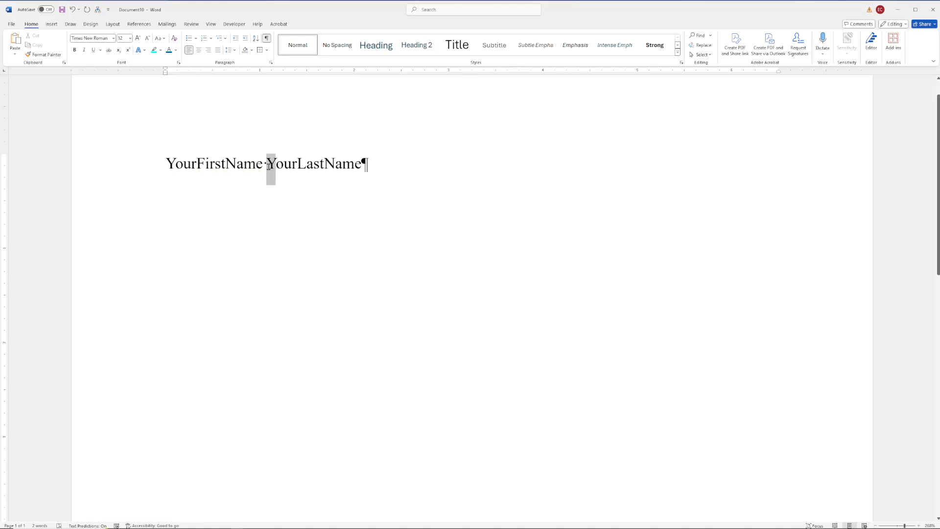
pyautogui.click(342, 169)
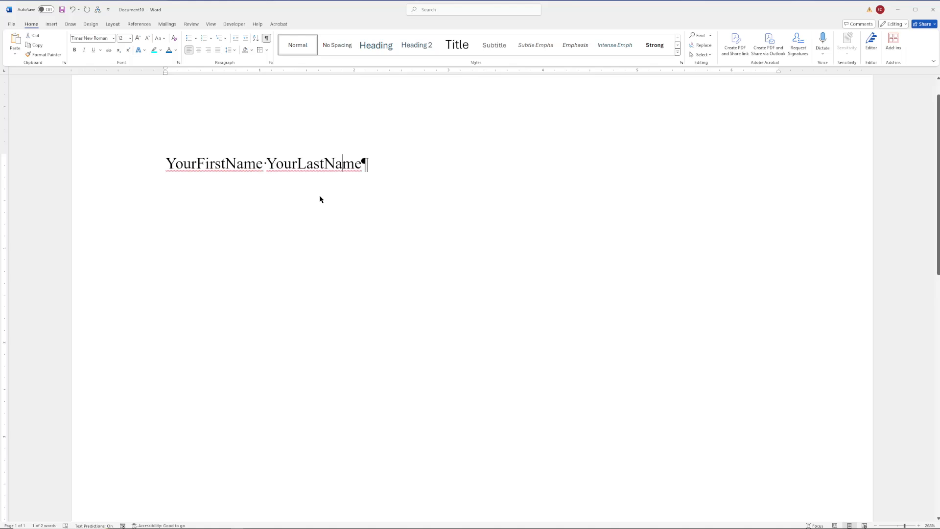
pyautogui.doubleClick(333, 162)
pyautogui.click(357, 200)
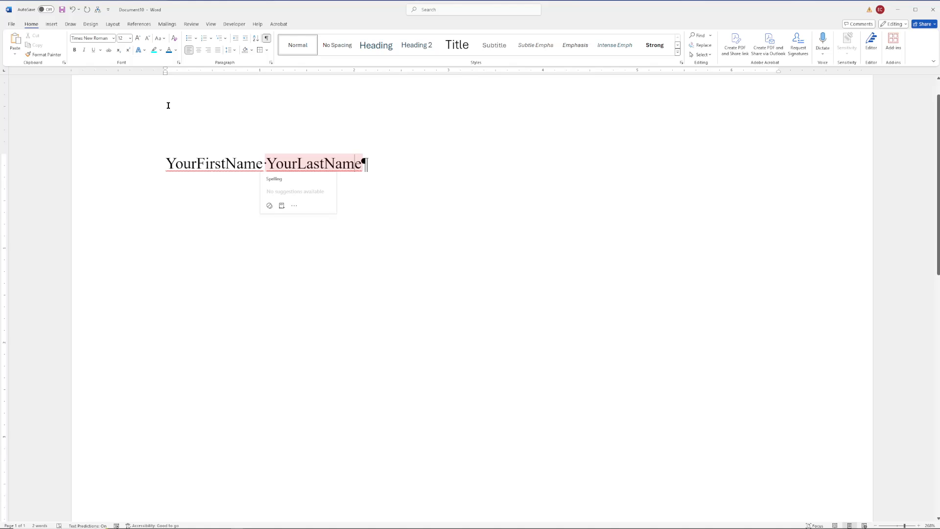
pyautogui.click(681, 296)
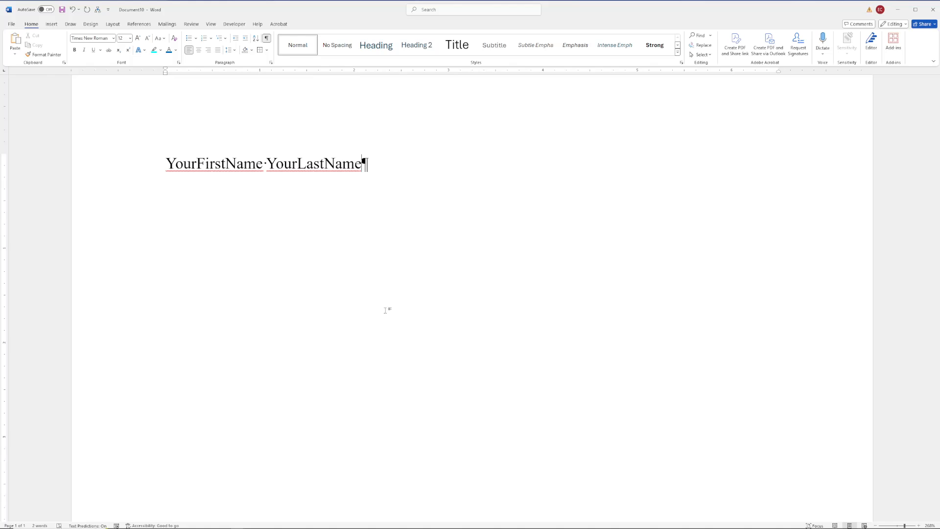
pyautogui.hotkey('ctrl', 'a')
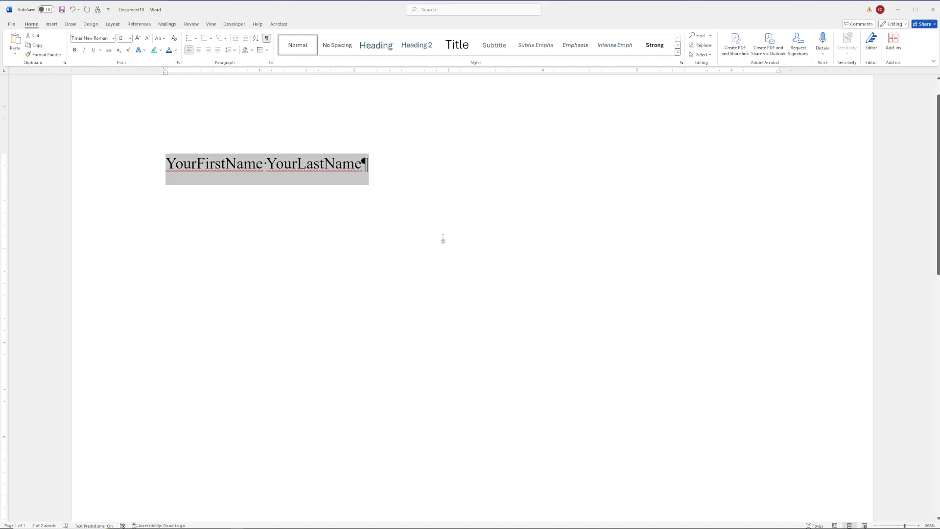
# Step: Try Georgia in the font list but cancel, keeping the name in Garamond
pyautogui.click(113, 39)
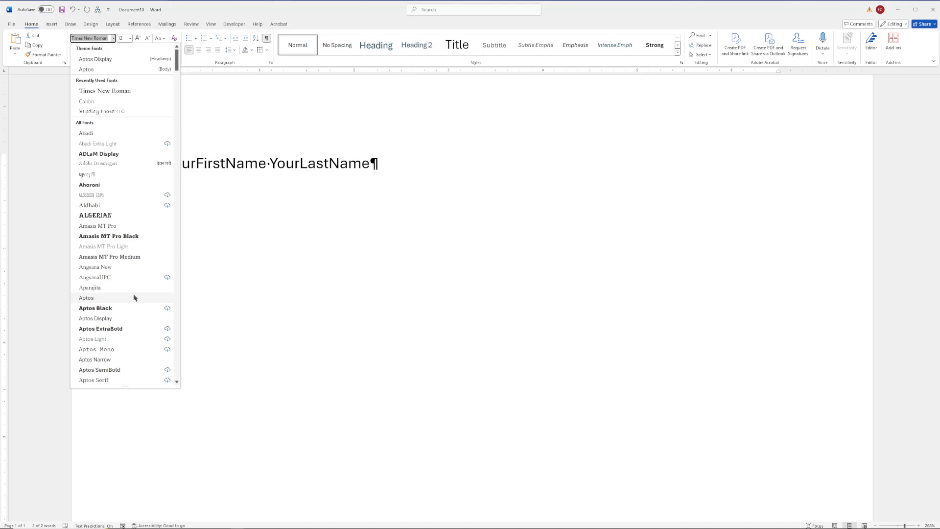
pyautogui.write('Georia')
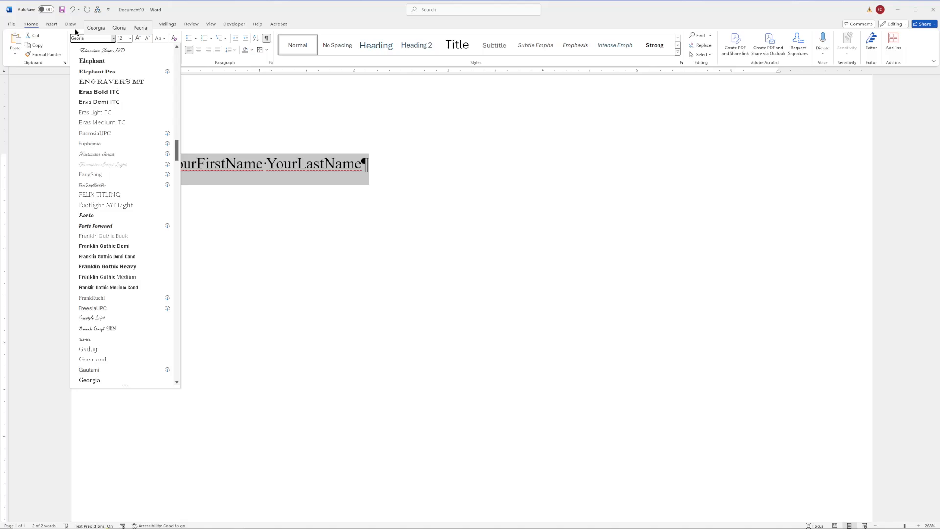
pyautogui.click(96, 28)
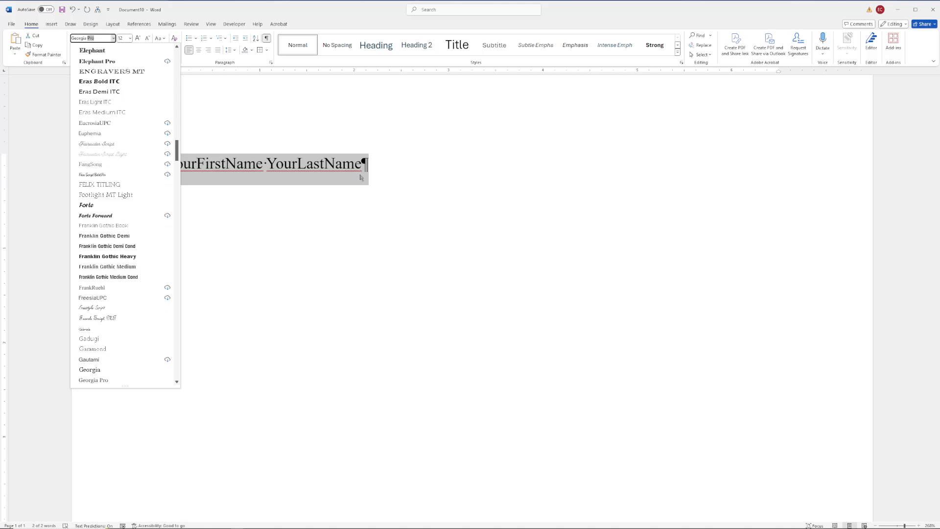
pyautogui.press('BackSpace')
pyautogui.press('BackSpace')
pyautogui.press('BackSpace')
pyautogui.press('BackSpace')
pyautogui.press('BackSpace')
pyautogui.press('BackSpace')
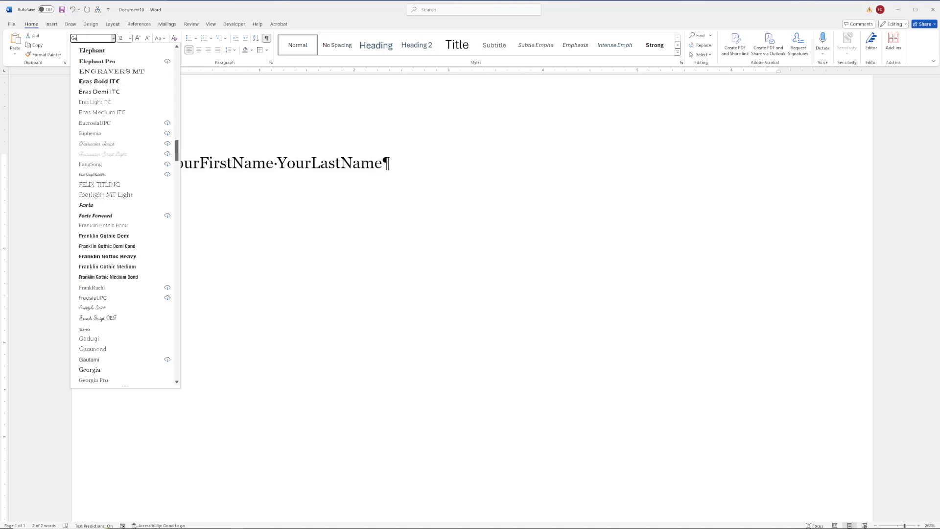
pyautogui.press('Escape')
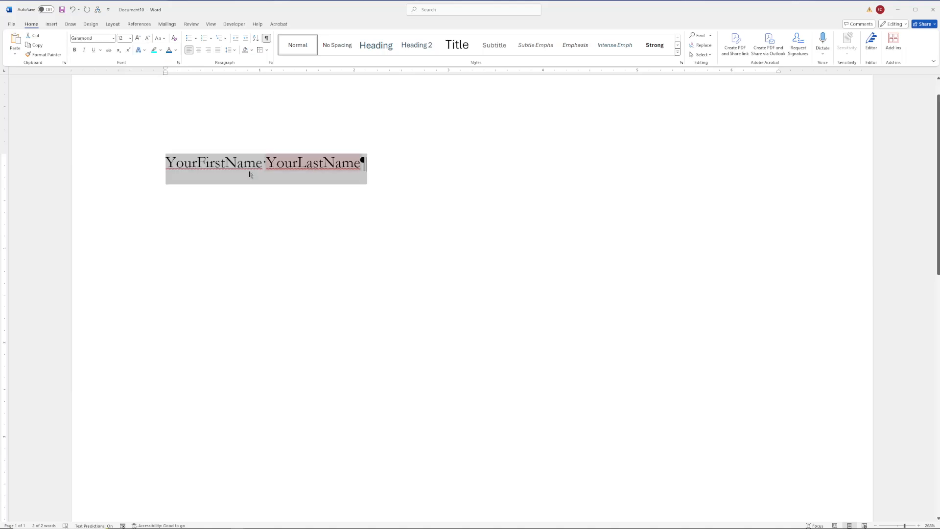
# Step: Reselect the whole name line including its paragraph mark
pyautogui.click(136, 171)
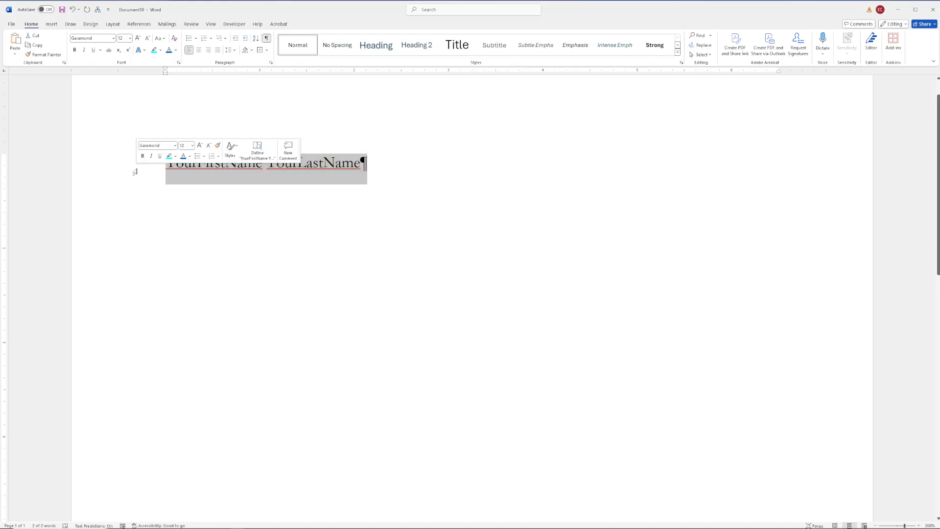
pyautogui.click(184, 181)
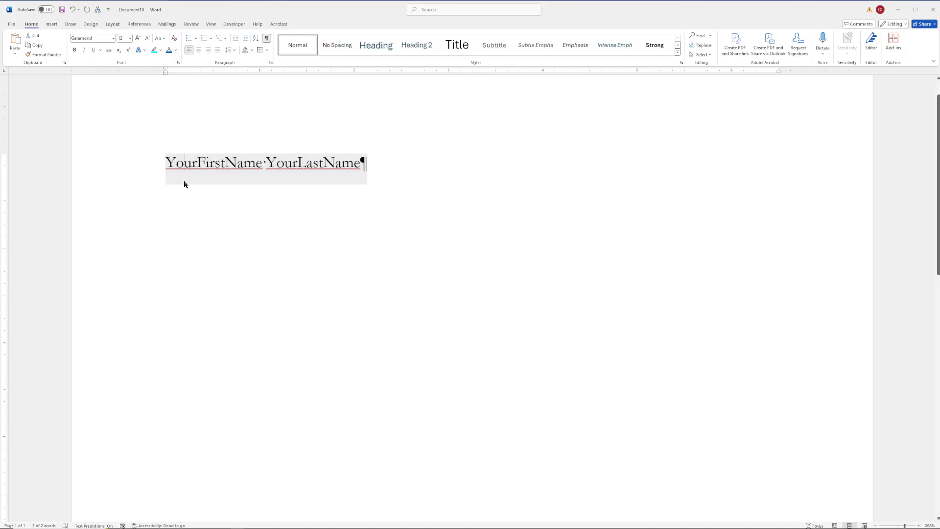
pyautogui.click(365, 165)
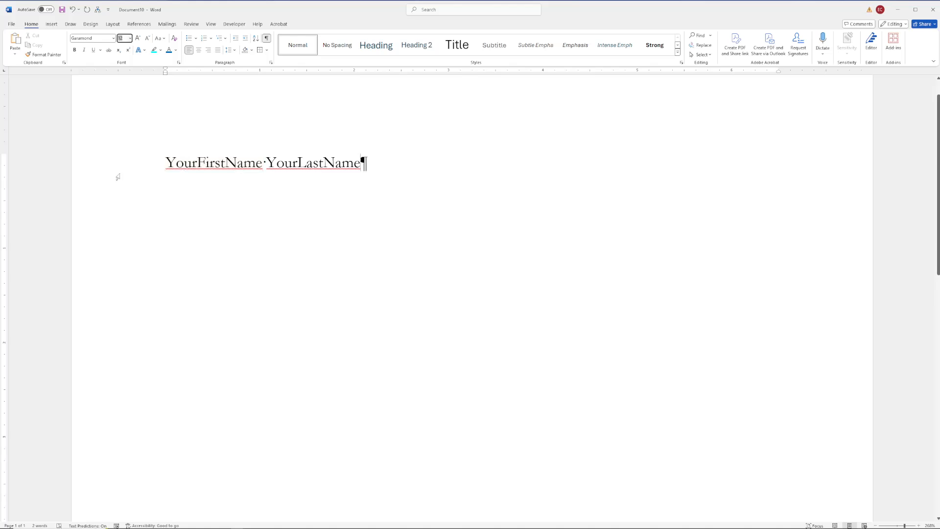
pyautogui.click(117, 177)
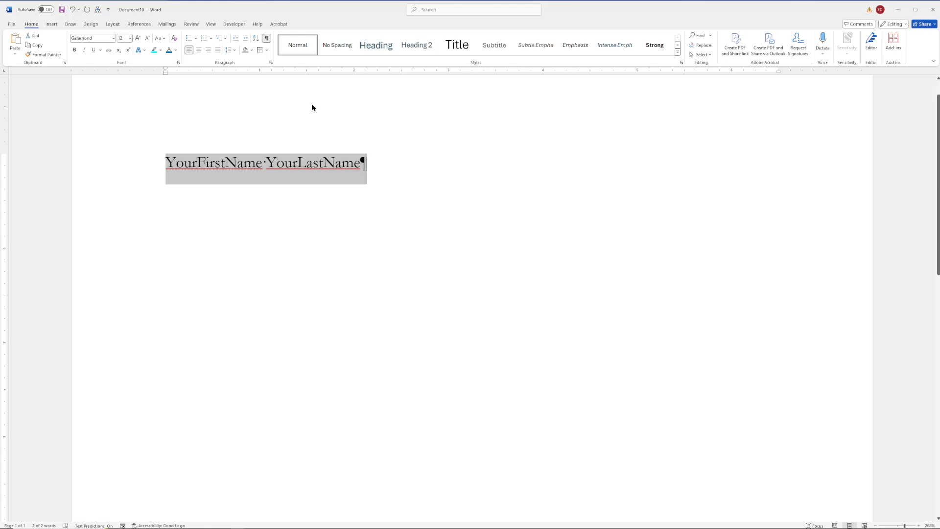
# Step: Set the name paragraph's spacing after to 0 pt in Line Spacing Options
pyautogui.click(234, 53)
pyautogui.click(262, 119)
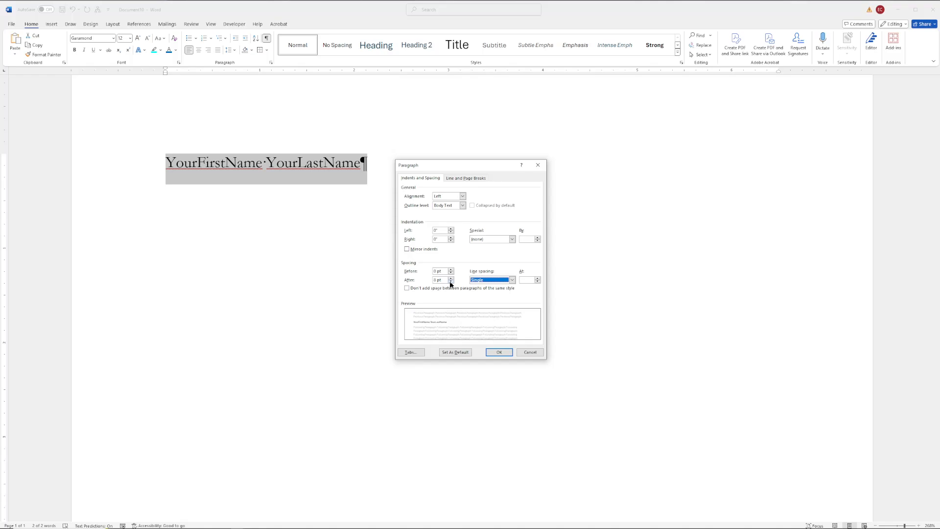
pyautogui.click(450, 282)
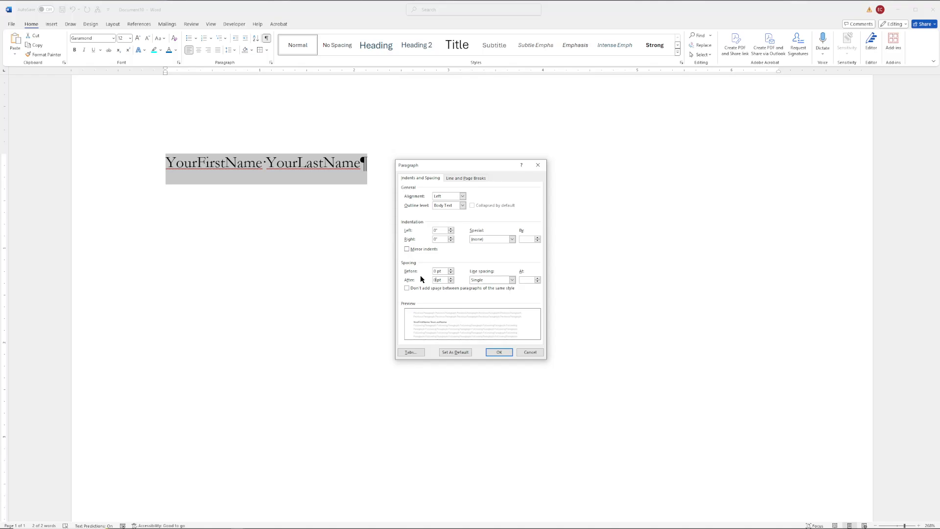
pyautogui.press('Return')
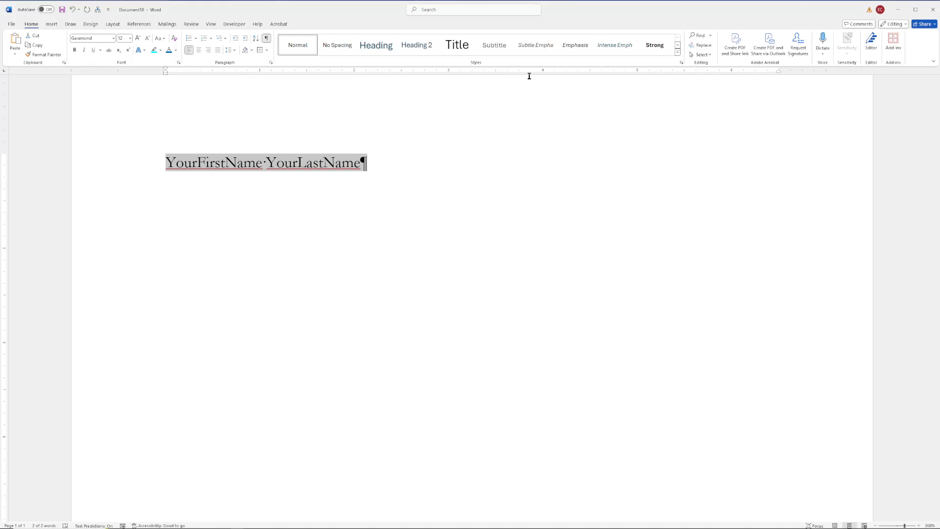
# Step: Update the Normal style to match the Garamond name line
pyautogui.rightClick(295, 48)
pyautogui.click(324, 54)
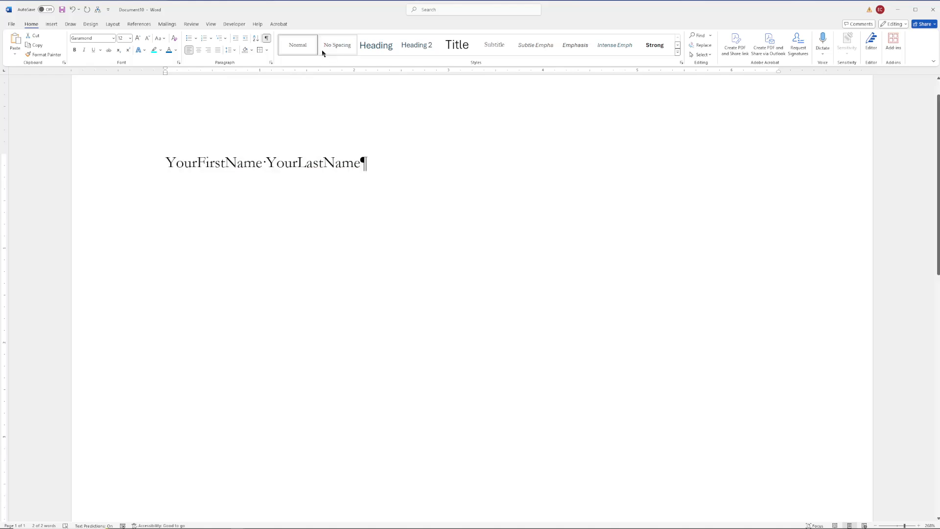
pyautogui.click(125, 171)
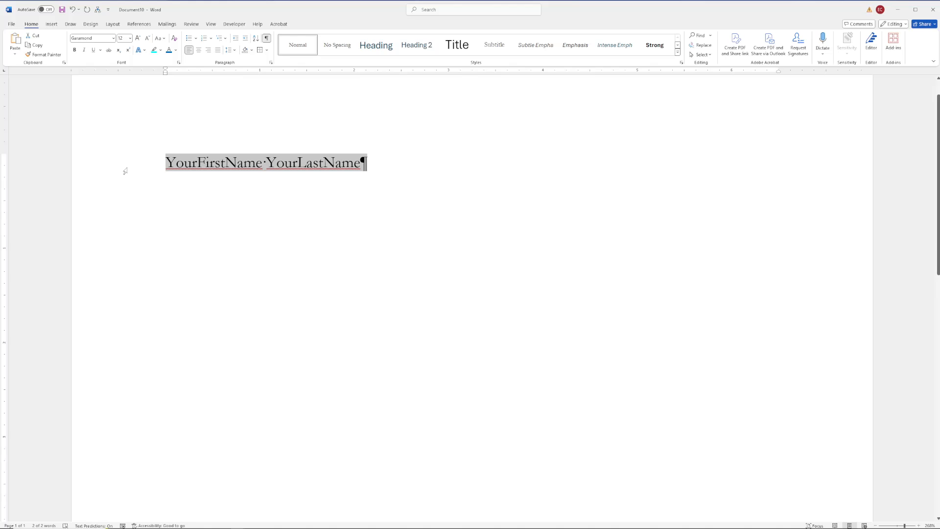
pyautogui.click(305, 161)
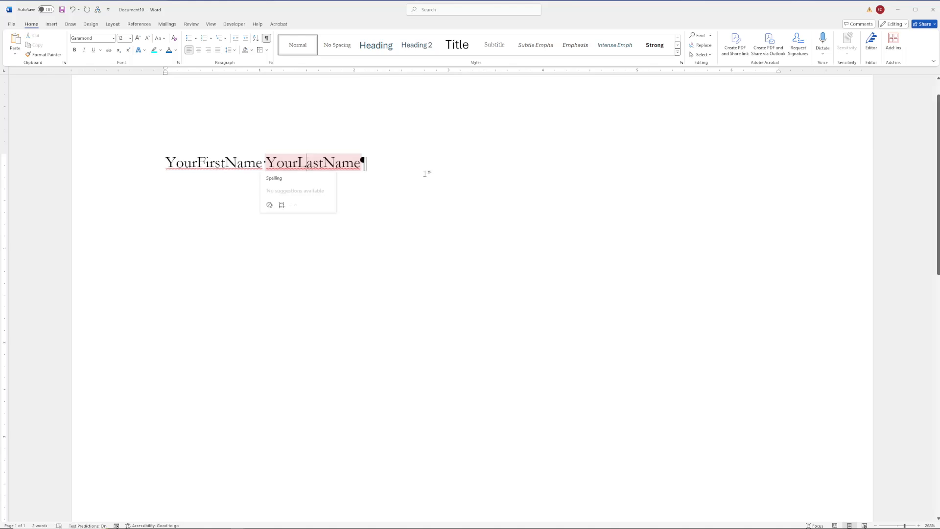
# Step: Modify the Normal style so its font colour is Automatic black
pyautogui.click(676, 52)
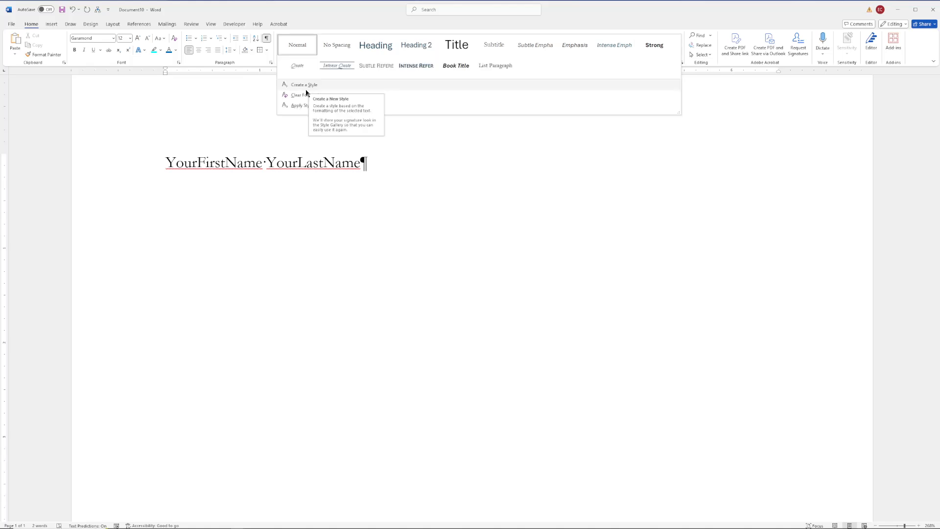
pyautogui.rightClick(297, 45)
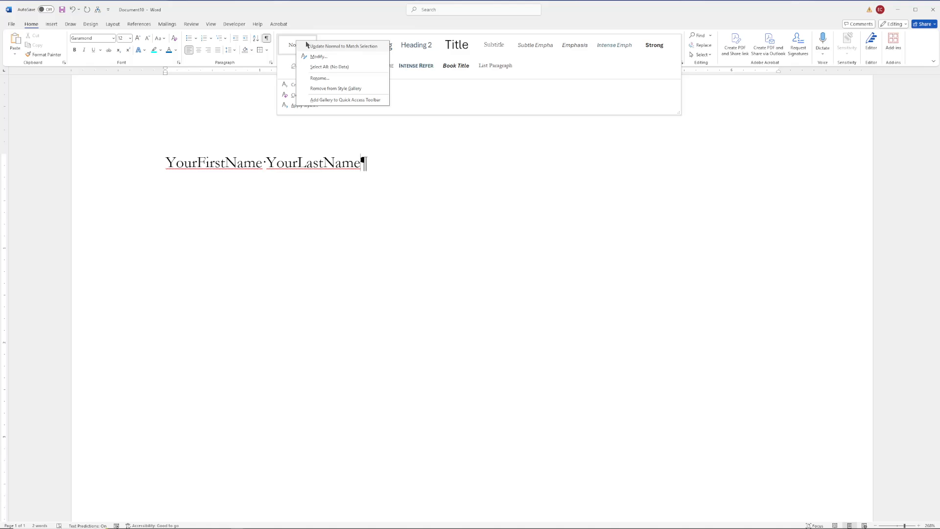
pyautogui.click(319, 56)
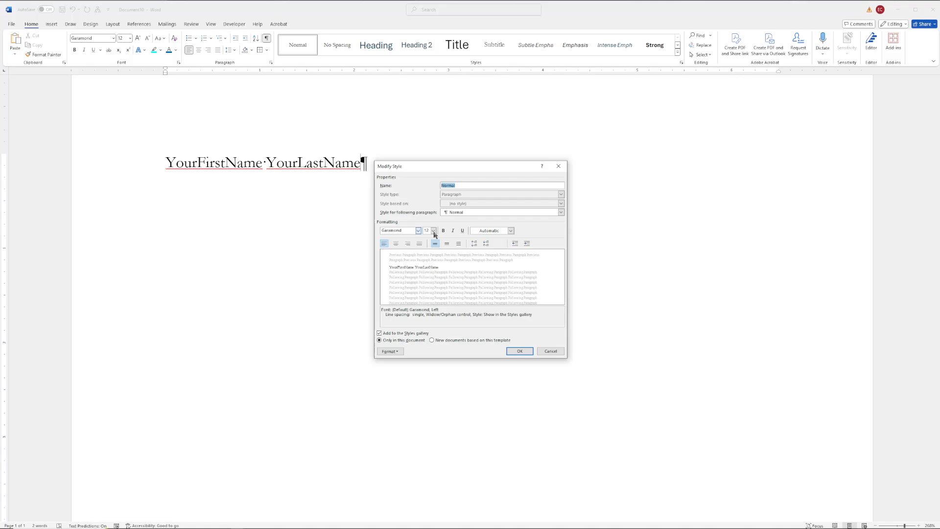
pyautogui.click(489, 231)
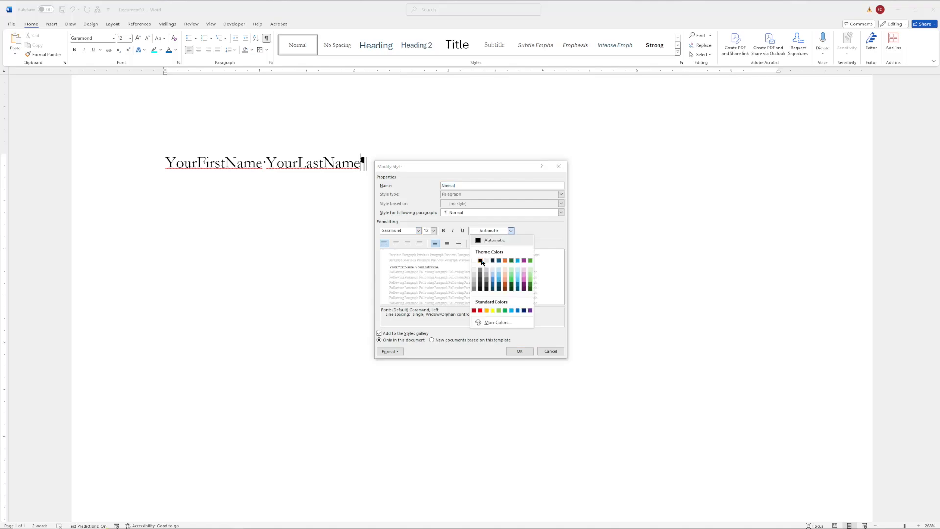
pyautogui.click(481, 260)
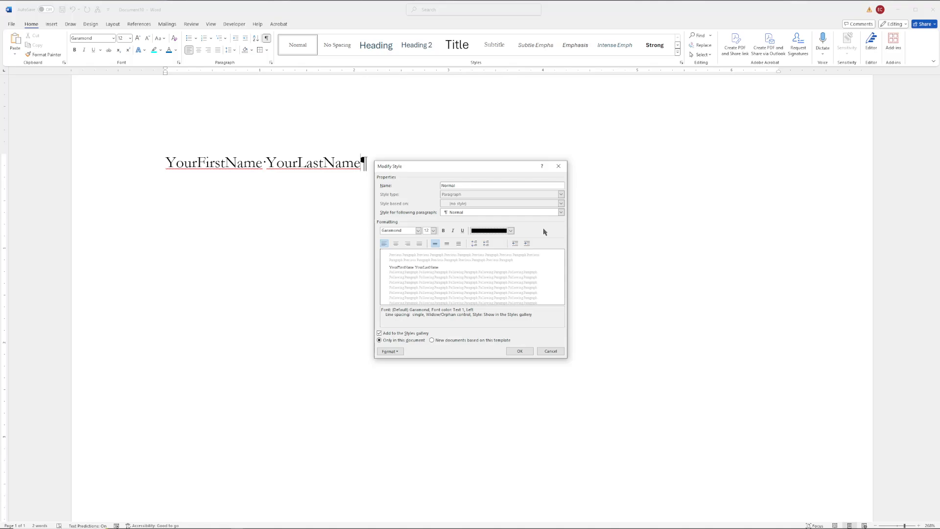
pyautogui.click(511, 230)
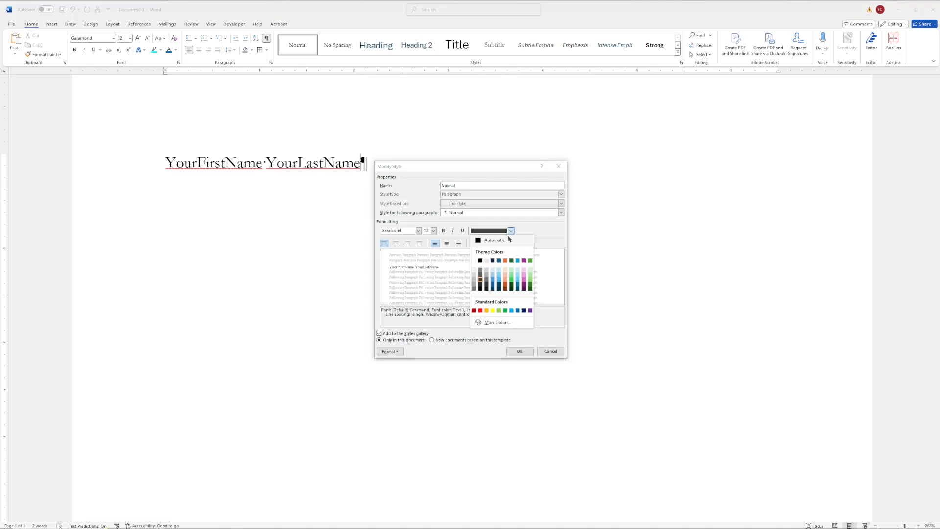
pyautogui.click(508, 239)
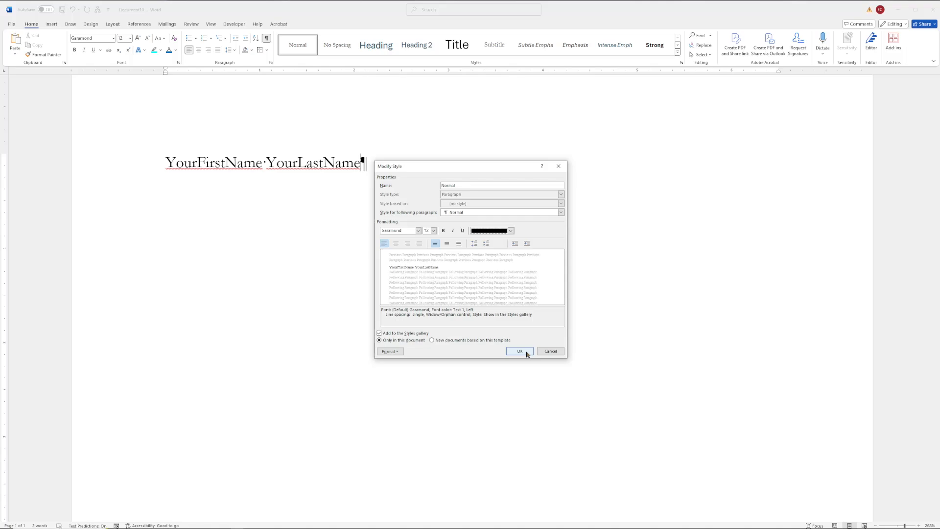
# Step: Confirm the Normal style changes in the Modify Style dialog
pyautogui.click(527, 353)
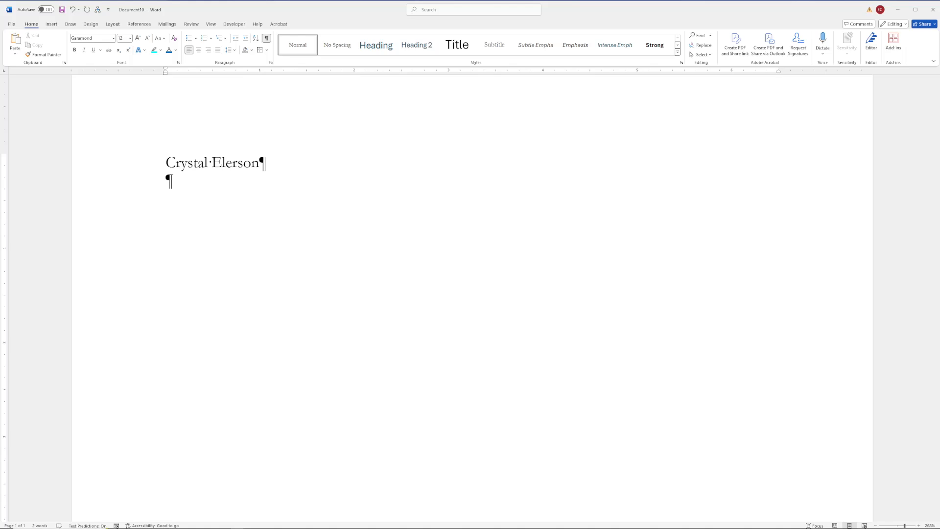
# Step: Type the location line 'Dallas, Texas' and start a new paragraph below it
pyautogui.write('Dallas, Texas')
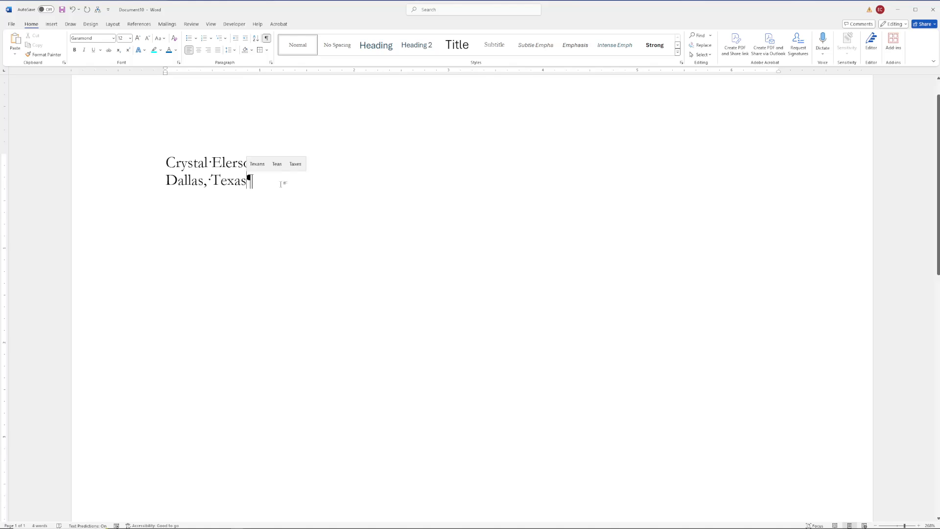
pyautogui.press('BackSpace')
pyautogui.press('BackSpace')
pyautogui.press('BackSpace')
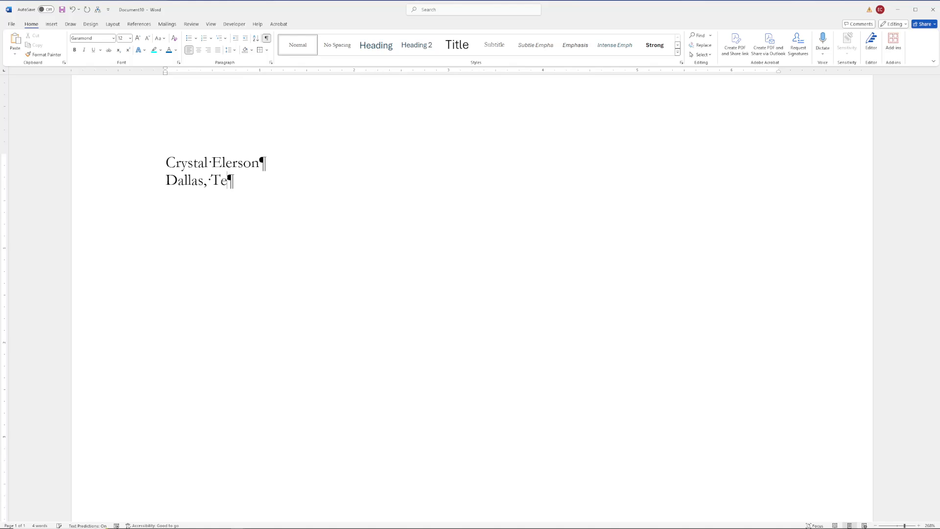
pyautogui.press('BackSpace')
pyautogui.write('X')
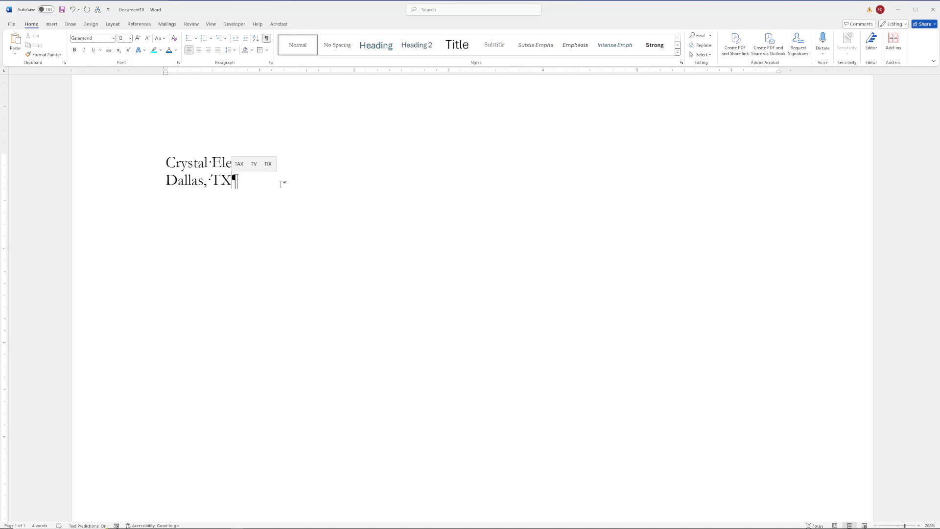
pyautogui.press('BackSpace')
pyautogui.write('x')
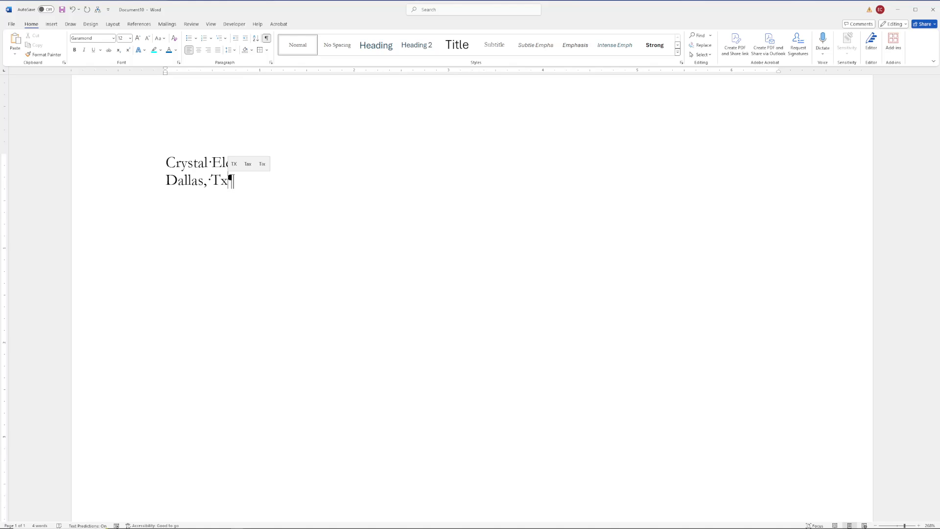
pyautogui.press('BackSpace')
pyautogui.write('exas')
pyautogui.press('Return')
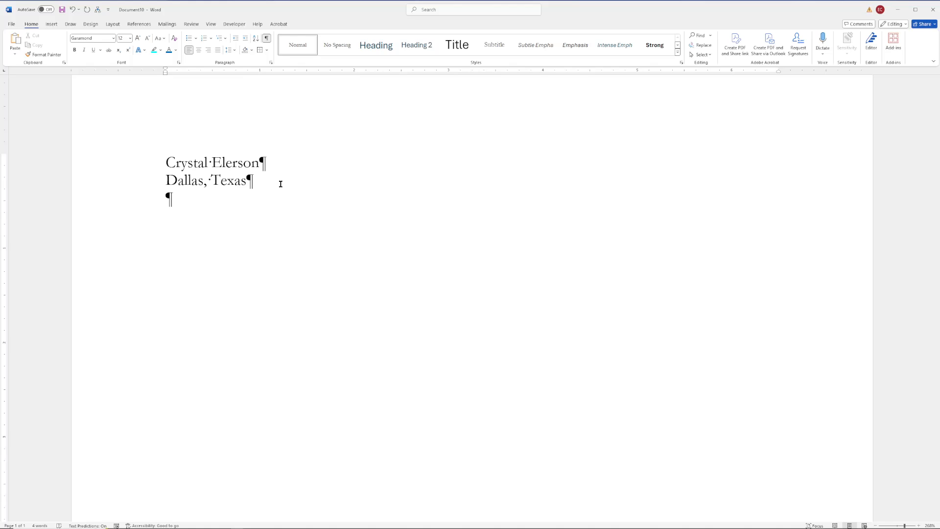
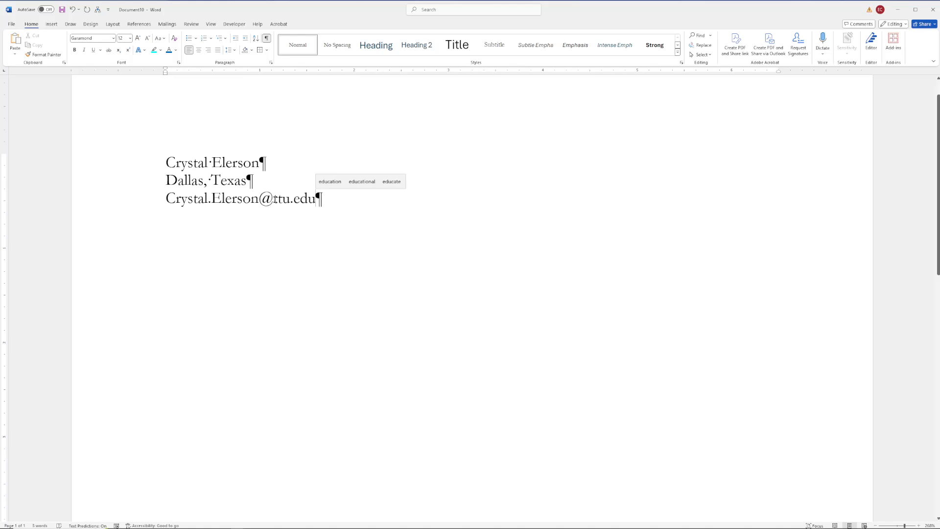
# Step: Type the e-mail address on the third contact line and return the caret to it
pyautogui.moveTo(275, 198); pyautogui.dragTo(208, 223)
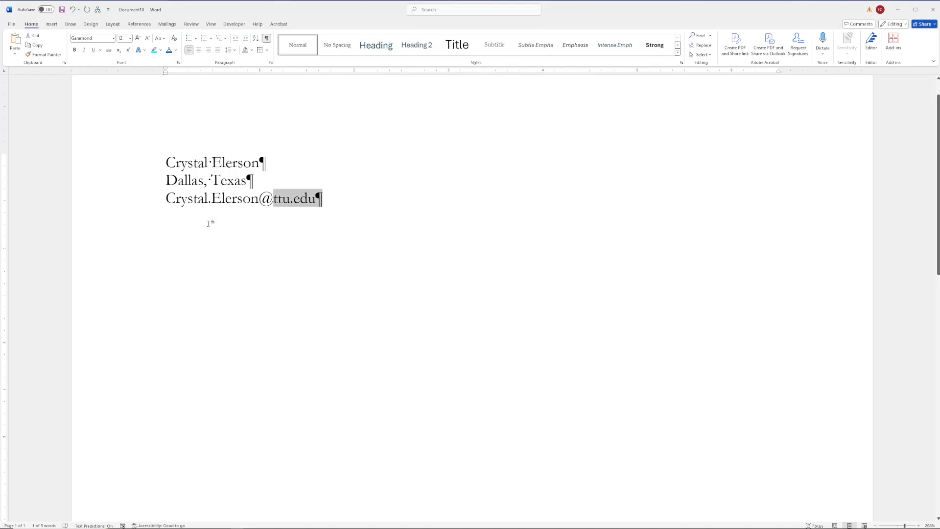
pyautogui.click(168, 198)
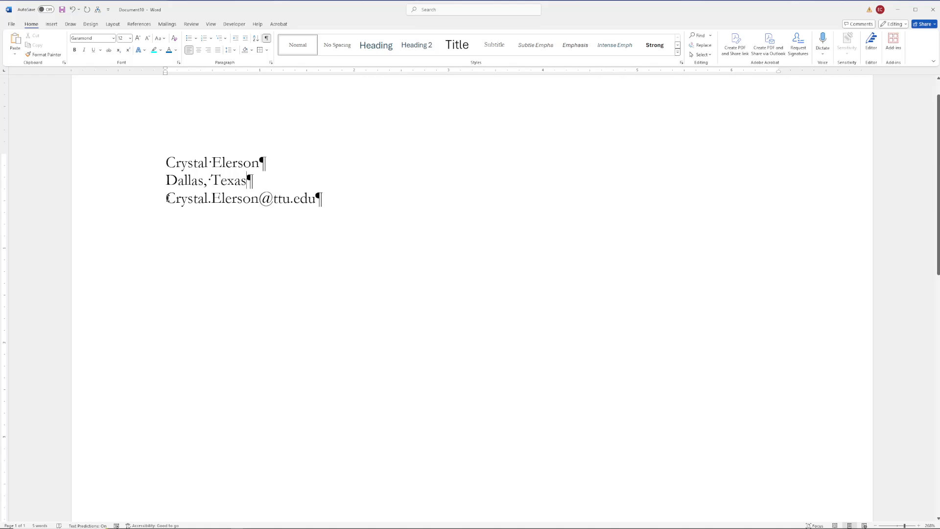
pyautogui.press('Down')
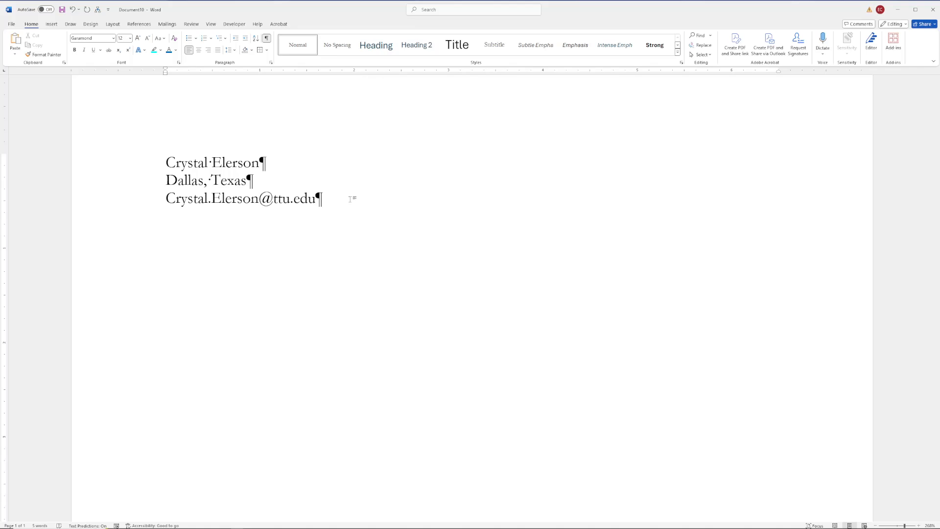
# Step: Add a 'Linkedin.com' line below the e-mail, with an empty line beneath it
pyautogui.press('Return')
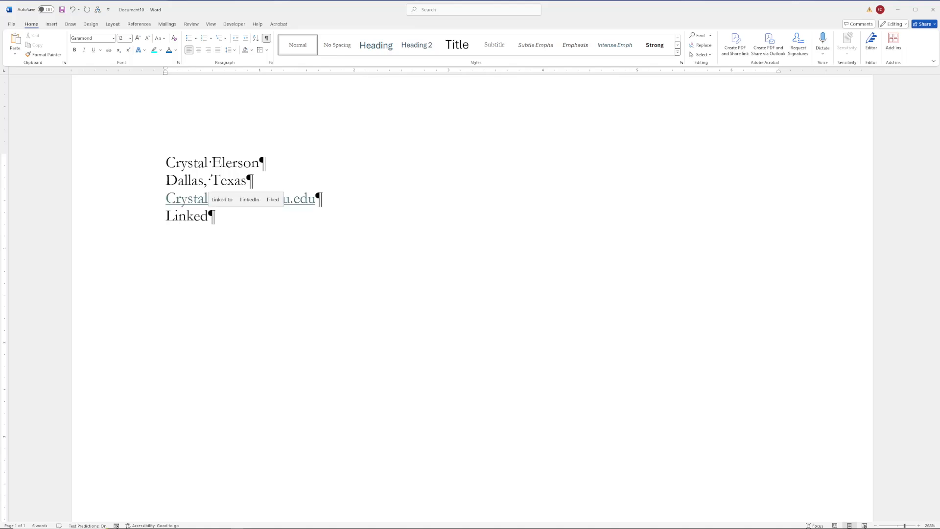
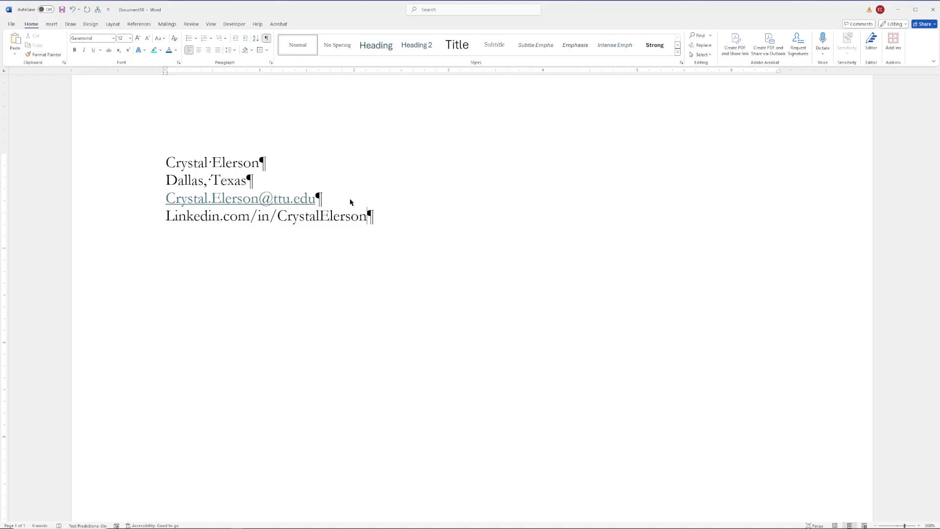
pyautogui.press('Return')
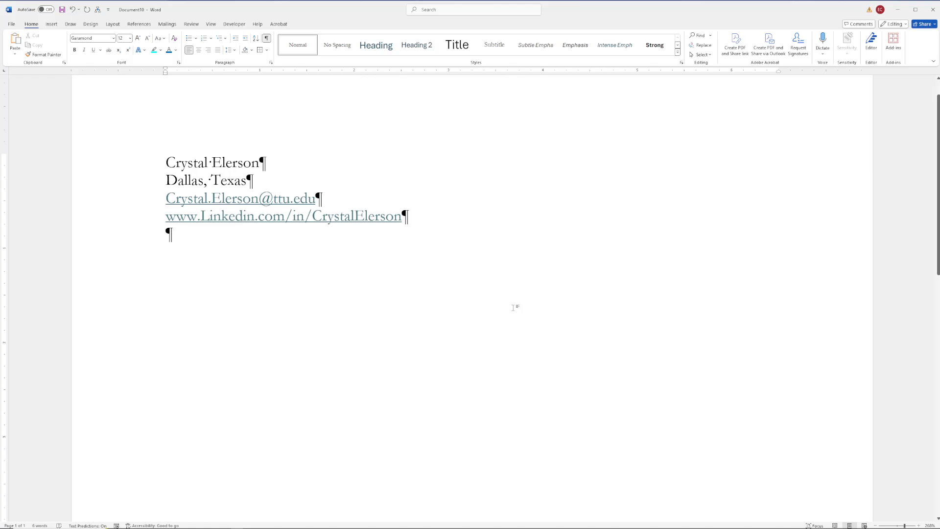
# Step: Select the contact lines, then the e-mail and LinkedIn lines, and deselect
pyautogui.moveTo(142, 180); pyautogui.dragTo(142, 218)
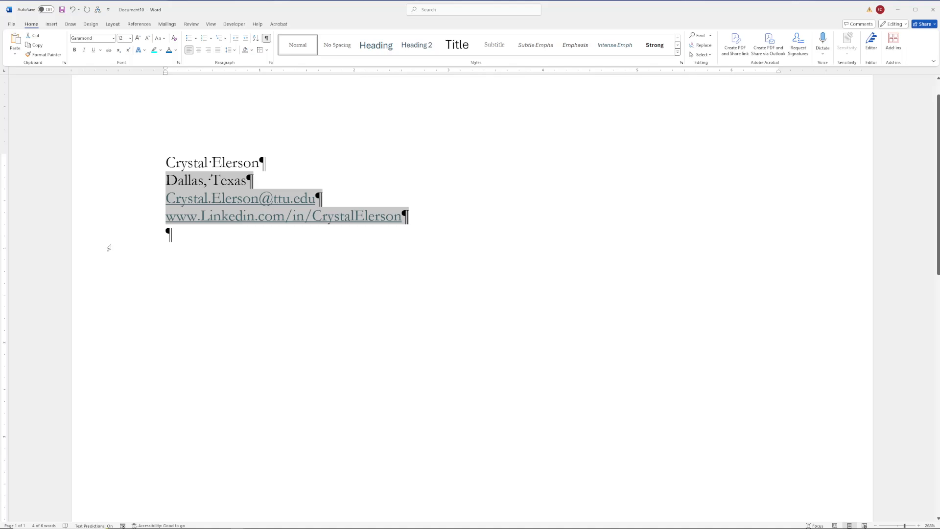
pyautogui.click(108, 247)
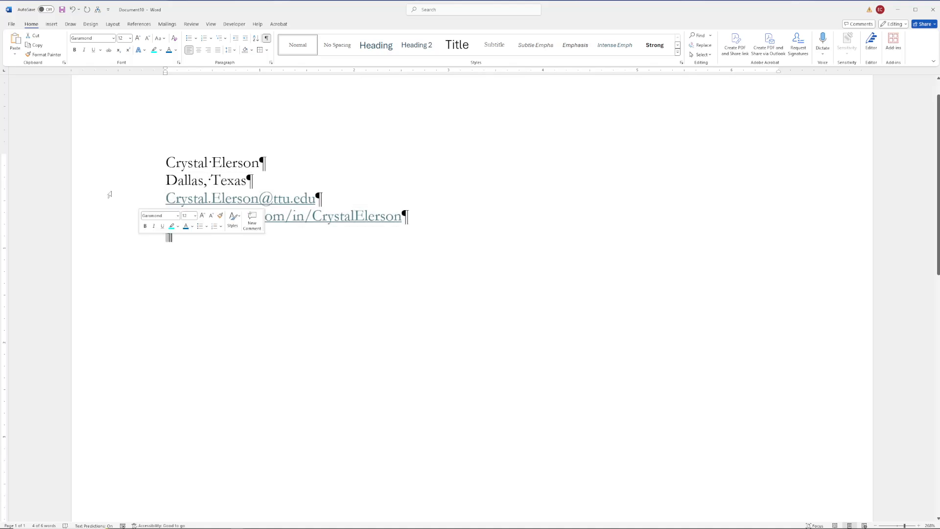
pyautogui.moveTo(110, 194); pyautogui.dragTo(110, 216)
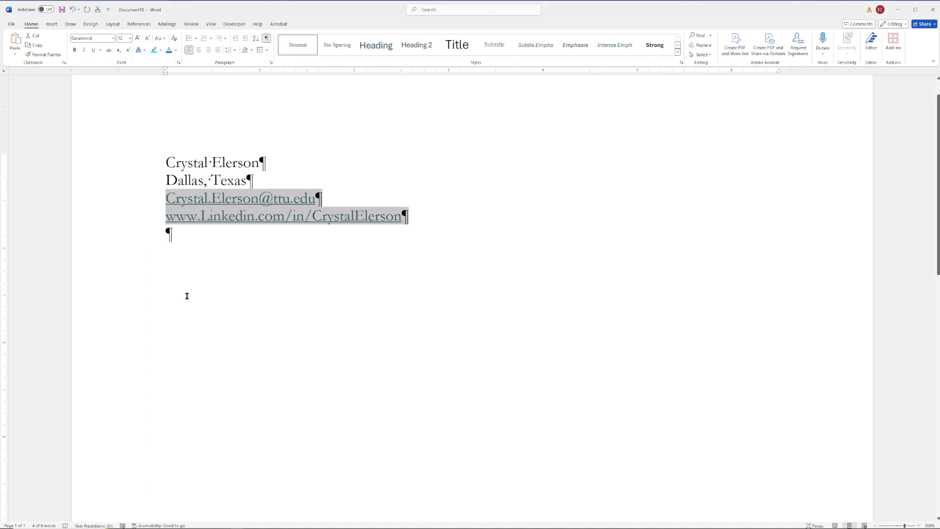
pyautogui.click(195, 238)
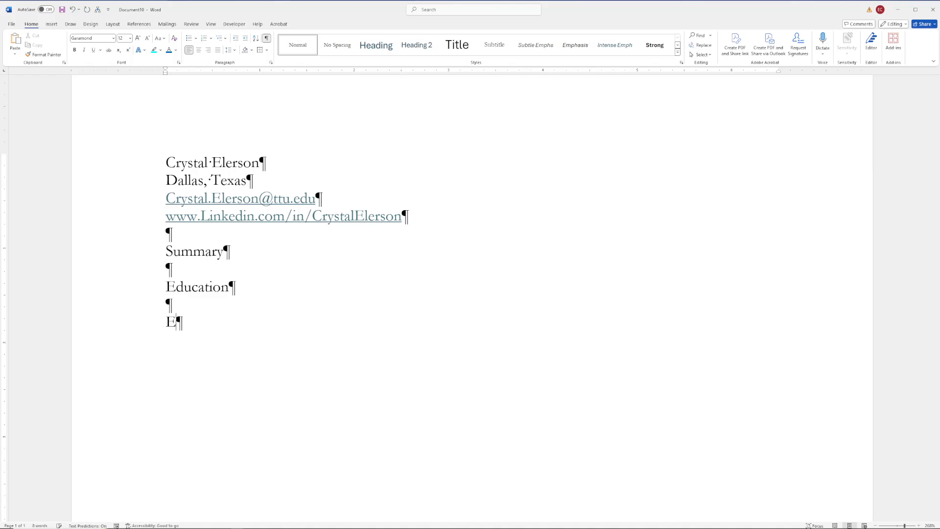
# Step: Add the Experience heading, followed by two empty paragraphs
pyautogui.write('xperienc')
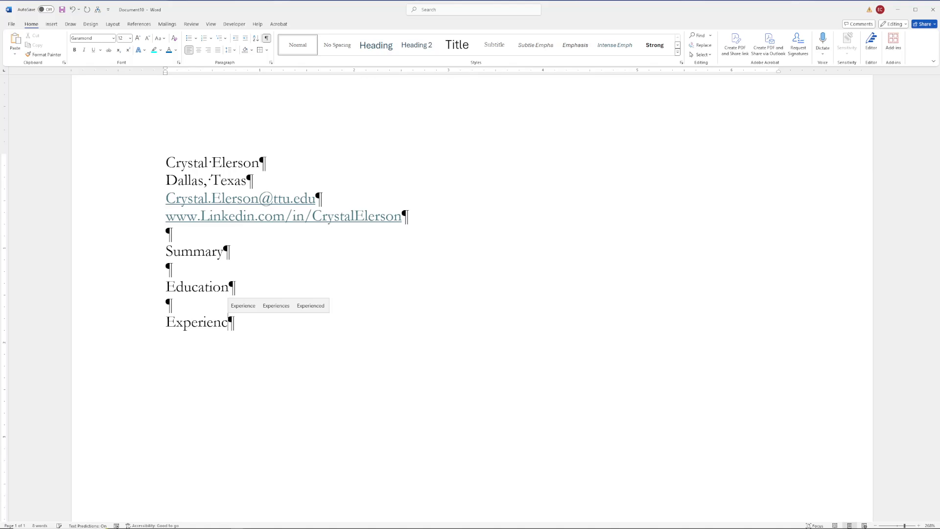
pyautogui.write('e')
pyautogui.press('Return')
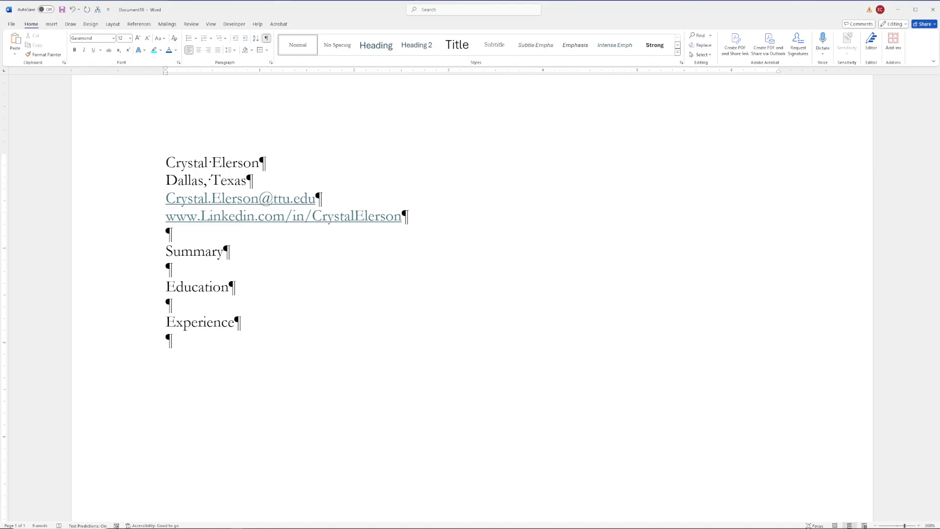
pyautogui.press('Return')
# Step: Format the name line at the top of the resume as Arial Bold
pyautogui.click(123, 172)
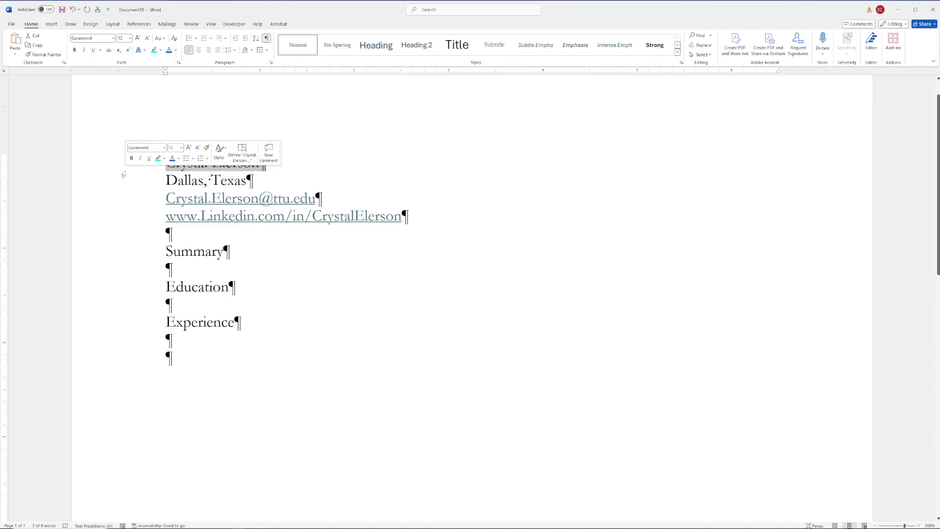
pyautogui.click(101, 339)
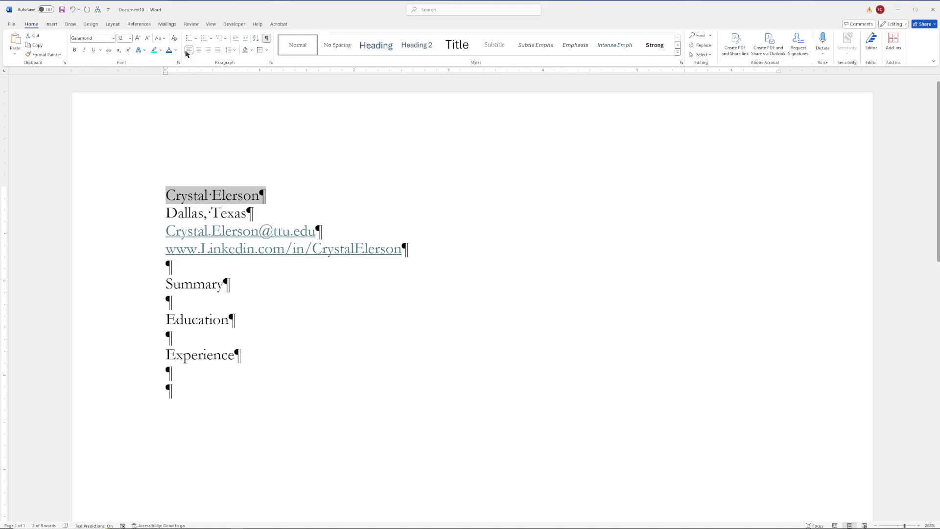
pyautogui.click(113, 38)
pyautogui.scroll(-1, 143, 198)
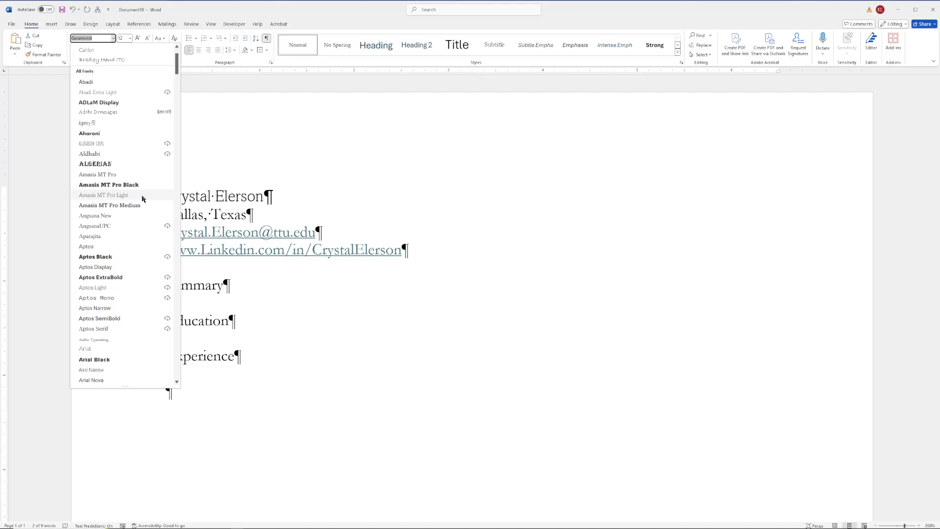
pyautogui.click(85, 349)
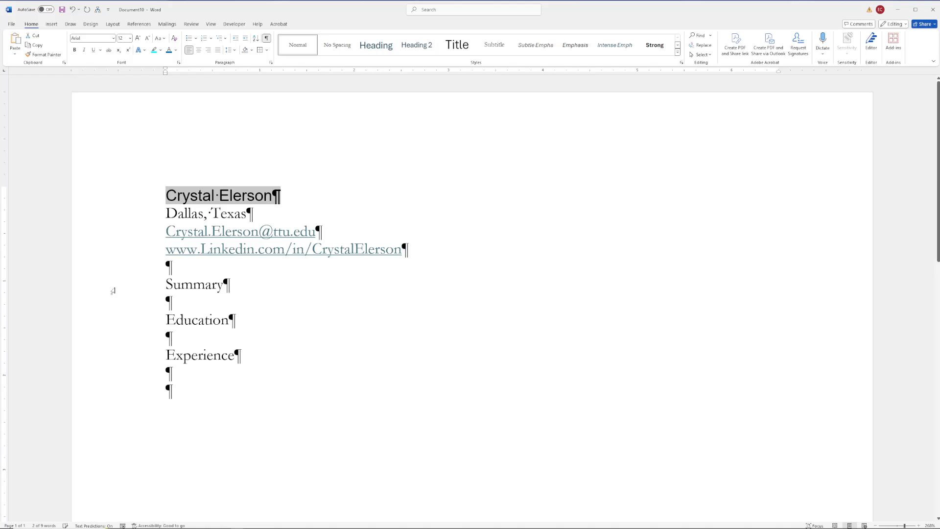
pyautogui.click(74, 50)
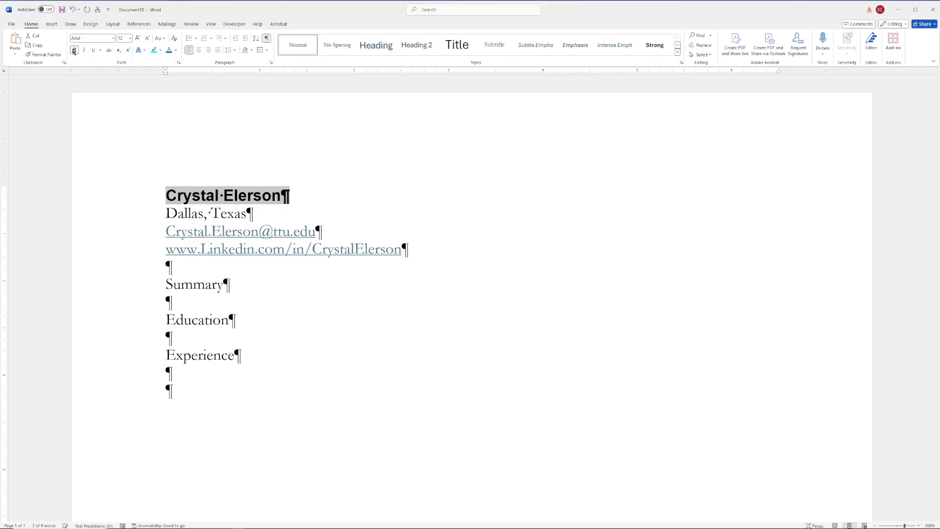
# Step: Enlarge the name to 22 pt and bring up its font colour choices
pyautogui.click(129, 38)
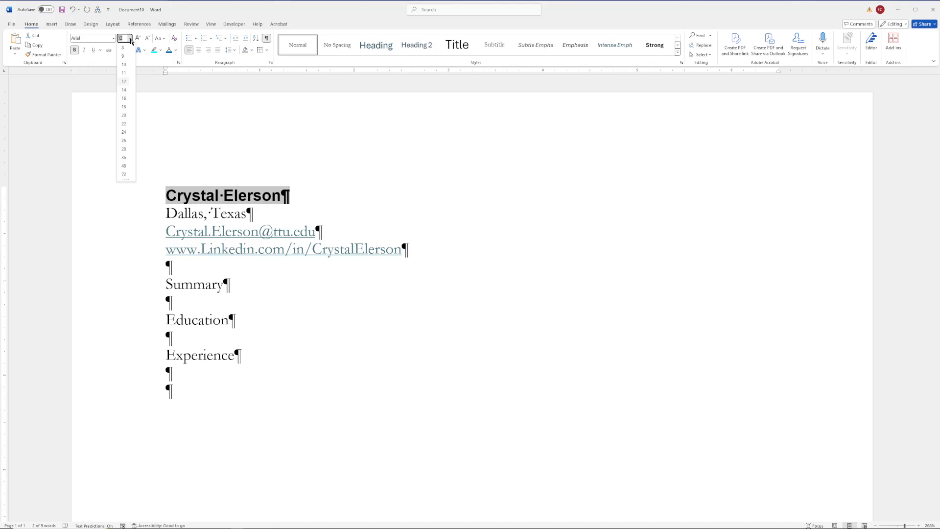
pyautogui.click(124, 124)
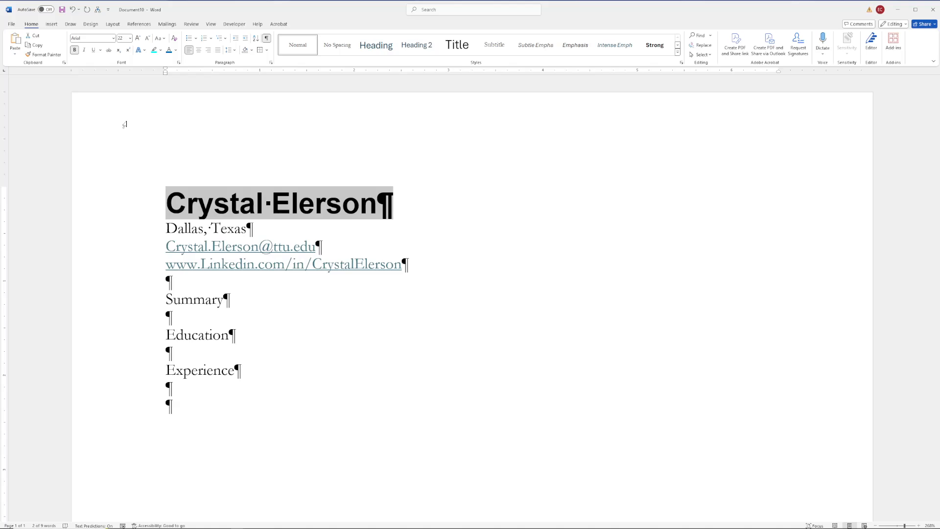
pyautogui.click(176, 50)
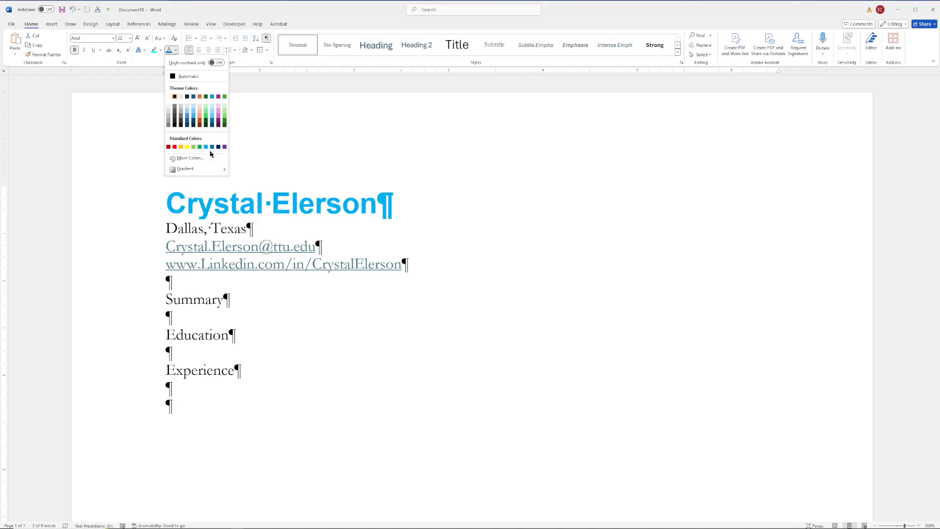
# Step: Try a brown custom colour for the name, then cancel the Colors dialog unapplied
pyautogui.click(210, 157)
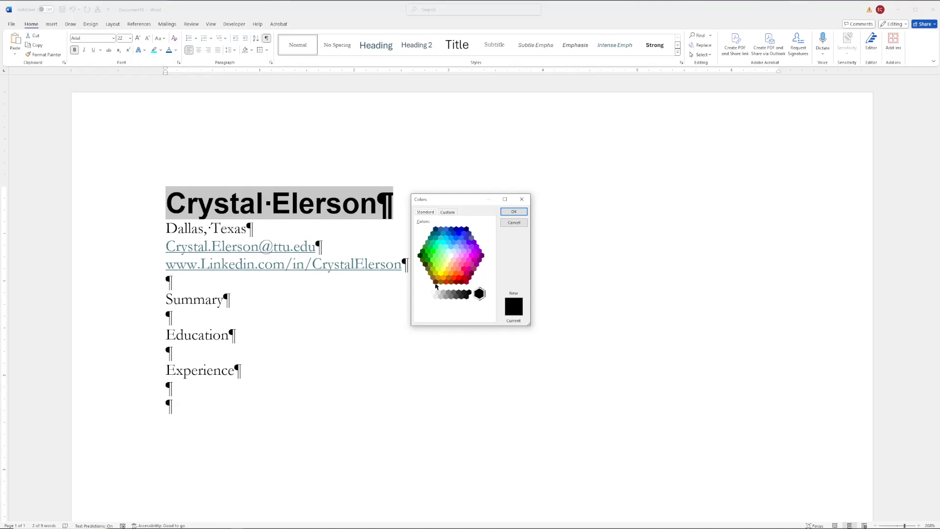
pyautogui.click(435, 283)
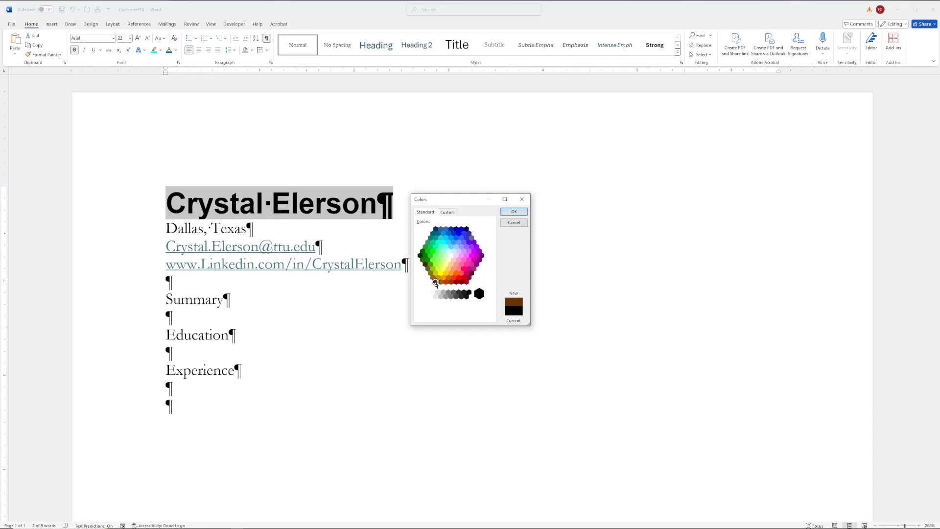
pyautogui.click(520, 226)
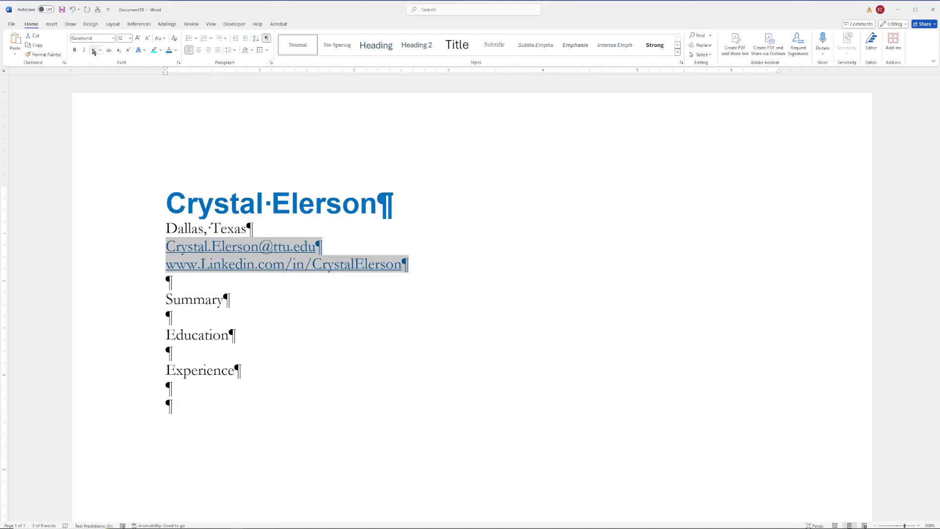
# Step: Remove the underline from the email and LinkedIn lines, and show the name's colour choices
pyautogui.click(94, 50)
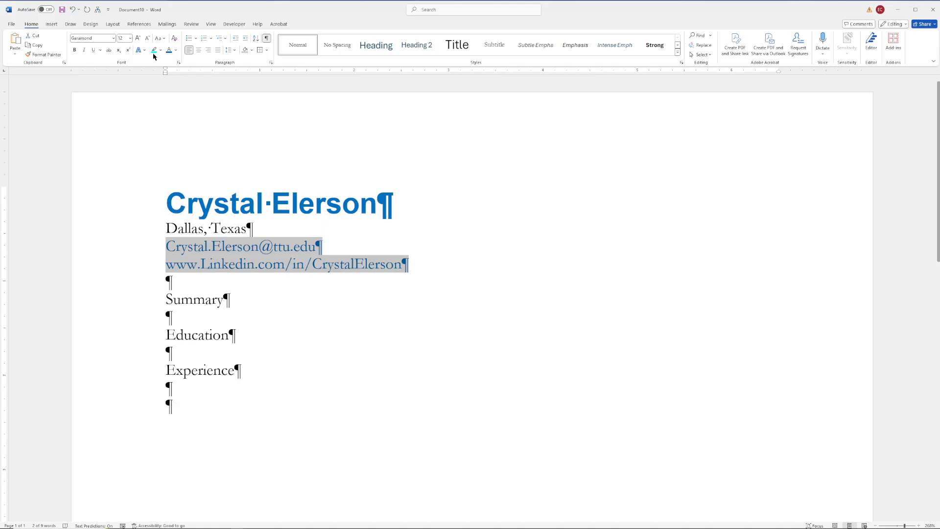
pyautogui.click(176, 50)
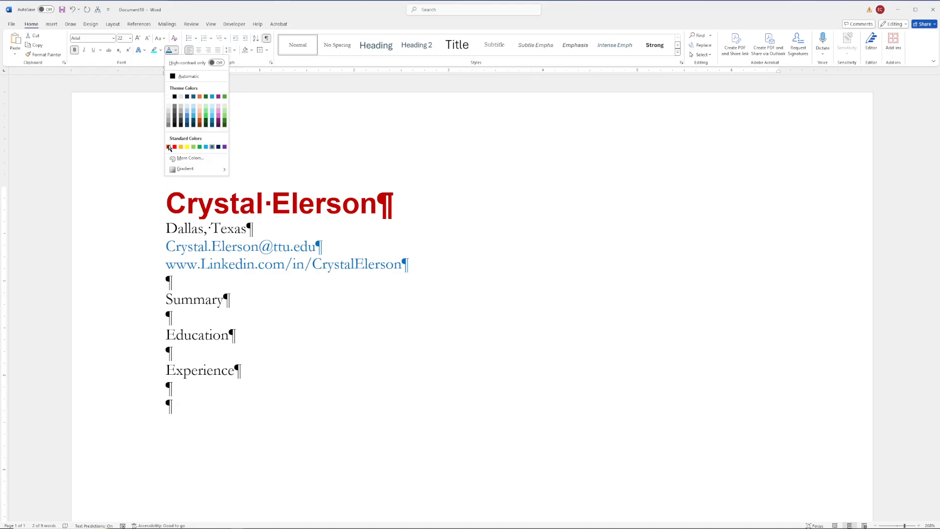
# Step: Colour the name red and give Summary the bold red Arial heading style
pyautogui.click(169, 147)
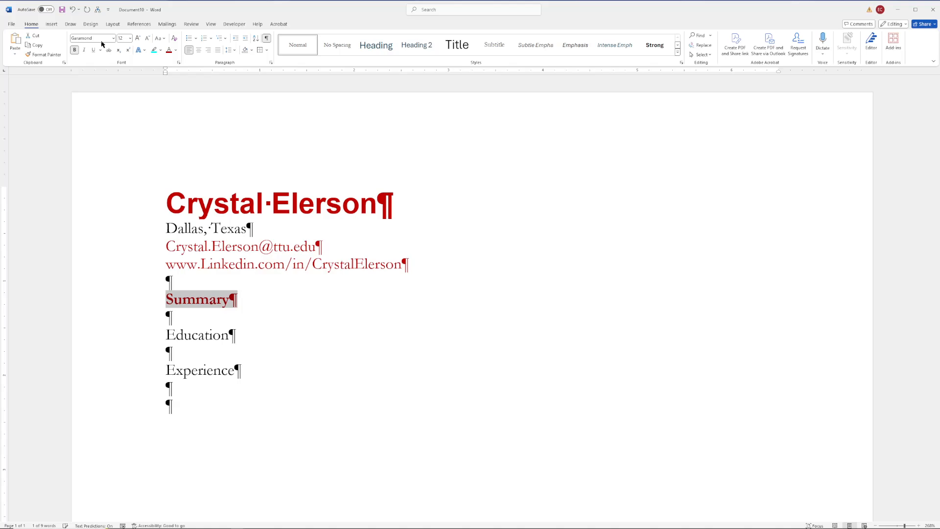
pyautogui.click(138, 342)
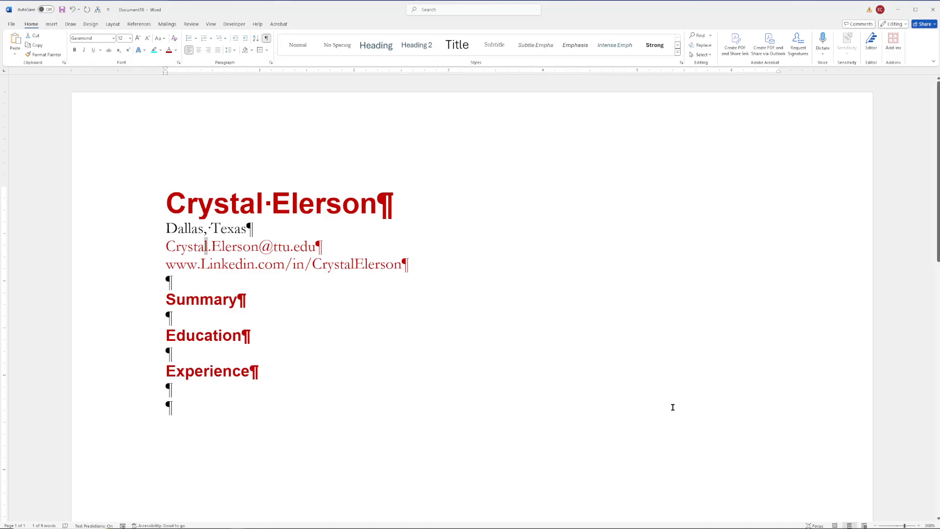
pyautogui.click(289, 205)
pyautogui.click(143, 227)
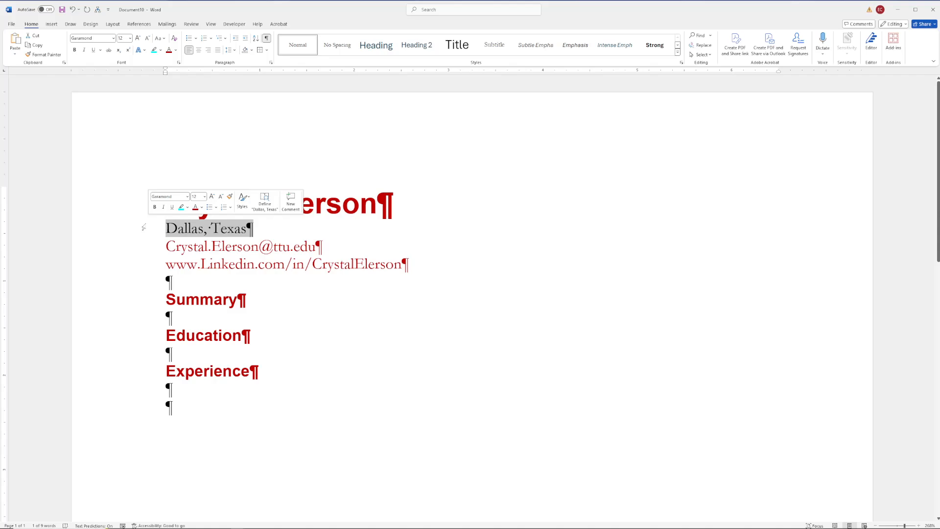
pyautogui.click(330, 312)
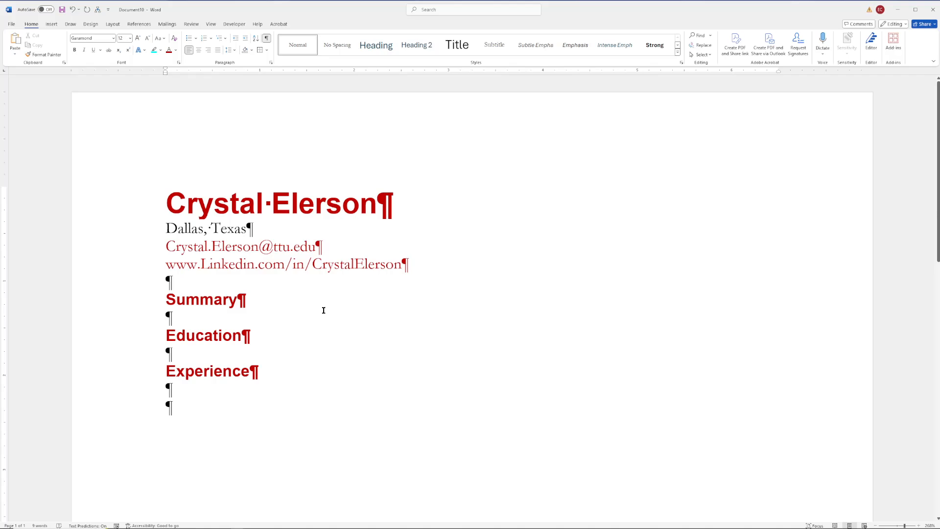
pyautogui.scroll(-3, 667, 339)
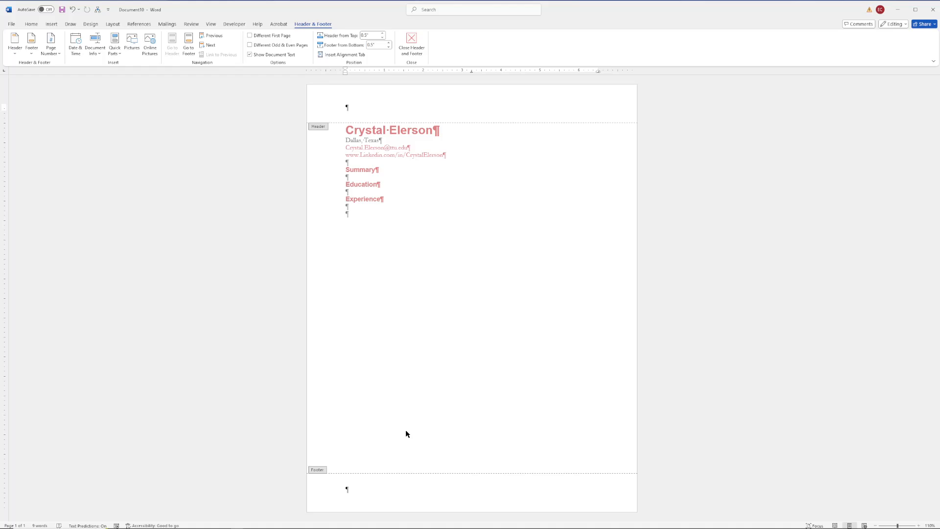
# Step: Move editing from the header into the page footer
pyautogui.click(406, 430)
# Step: Show the Page Number styles for the bottom of the page
pyautogui.click(51, 44)
pyautogui.moveTo(73, 74)
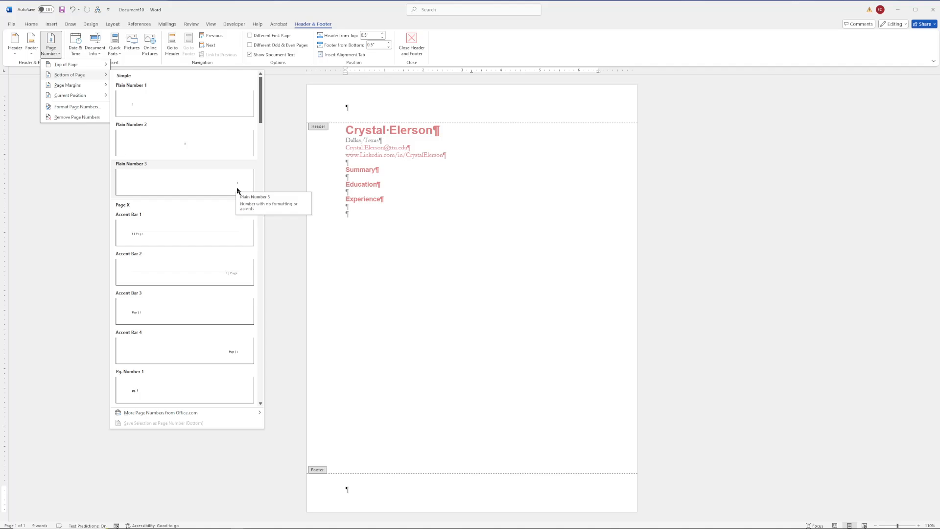
# Step: Insert a right-aligned 'Page 1 of 1' footer and type the owner's name and 'Resume' before it
pyautogui.click(237, 190)
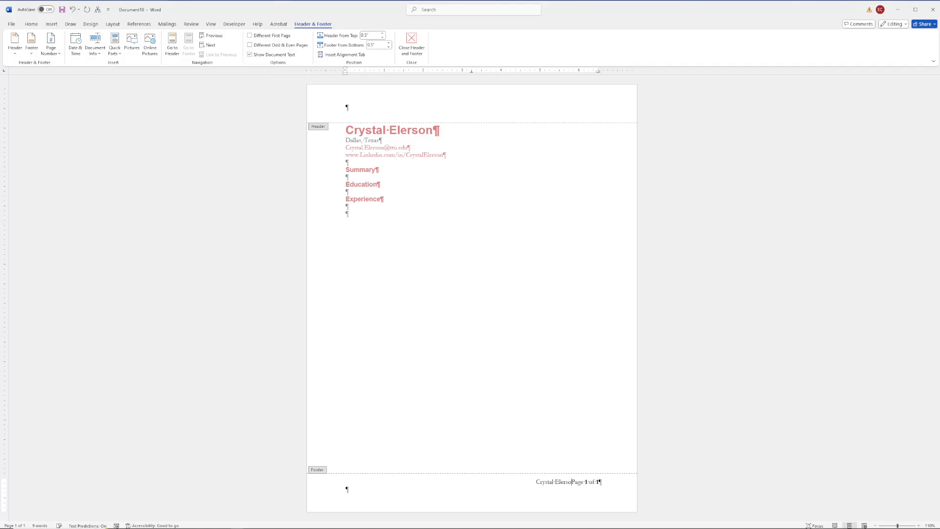
pyautogui.write("n's Resum")
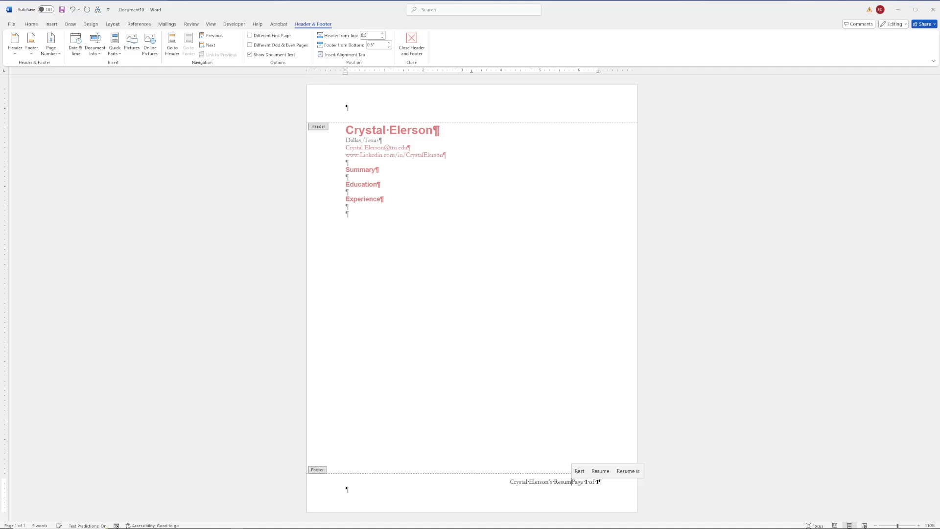
pyautogui.write('e')
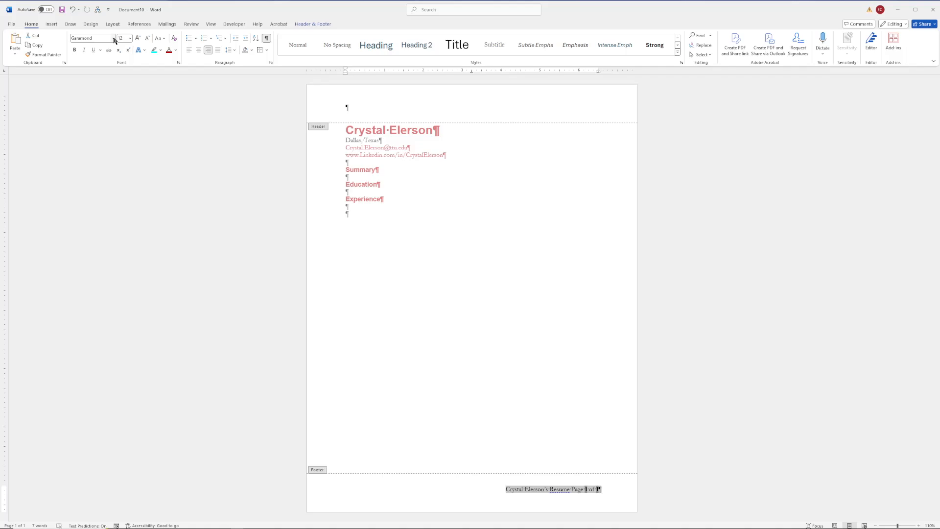
# Step: Set the footer text to Arial, size 10
pyautogui.click(113, 38)
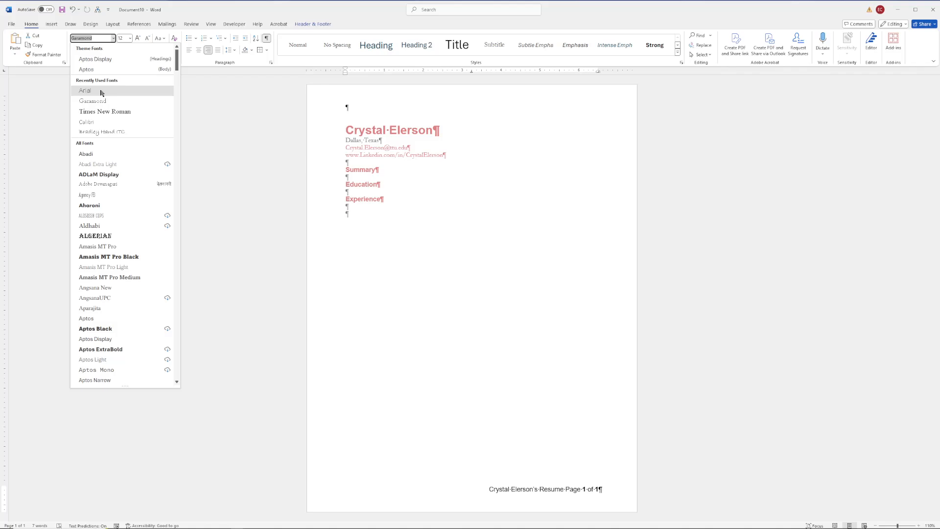
pyautogui.click(101, 91)
pyautogui.click(130, 39)
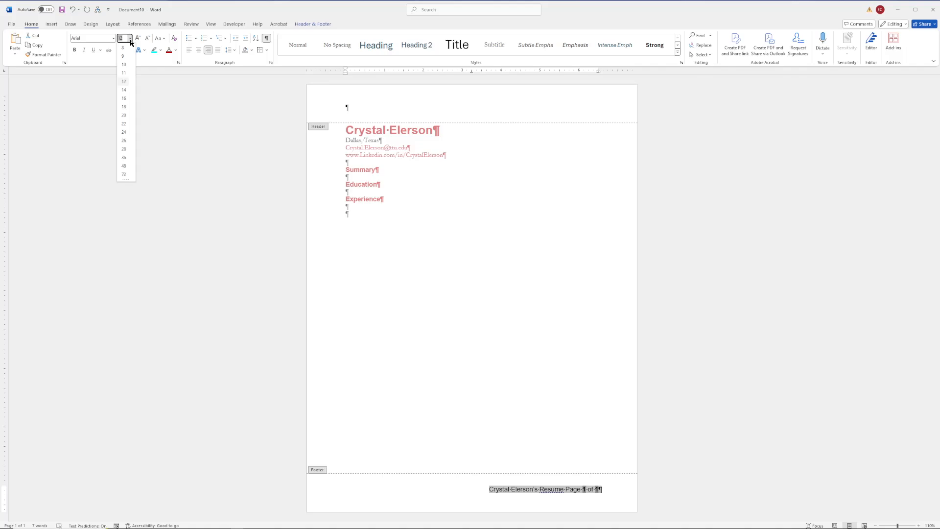
pyautogui.click(123, 64)
pyautogui.click(417, 493)
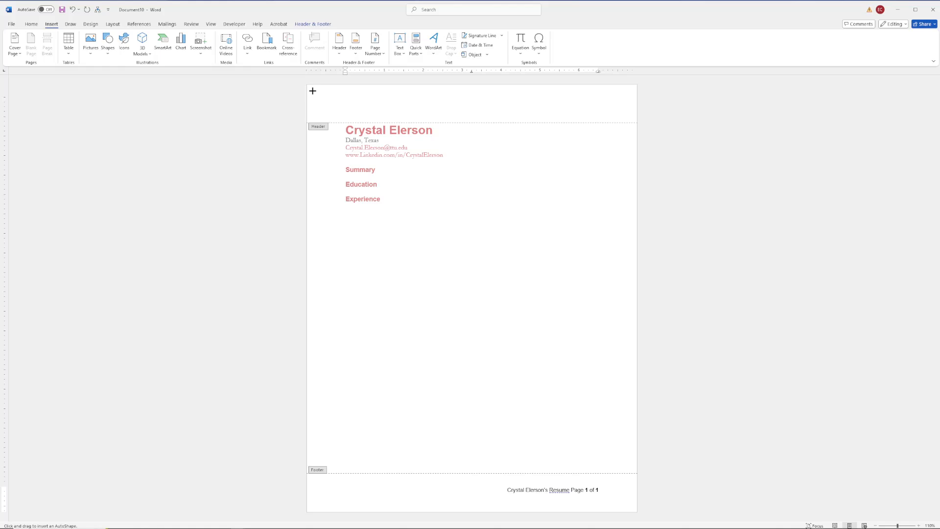
# Step: Draw a wide banner rectangle across the top of the page and fill it dark red
pyautogui.moveTo(308, 92); pyautogui.dragTo(648, 103)
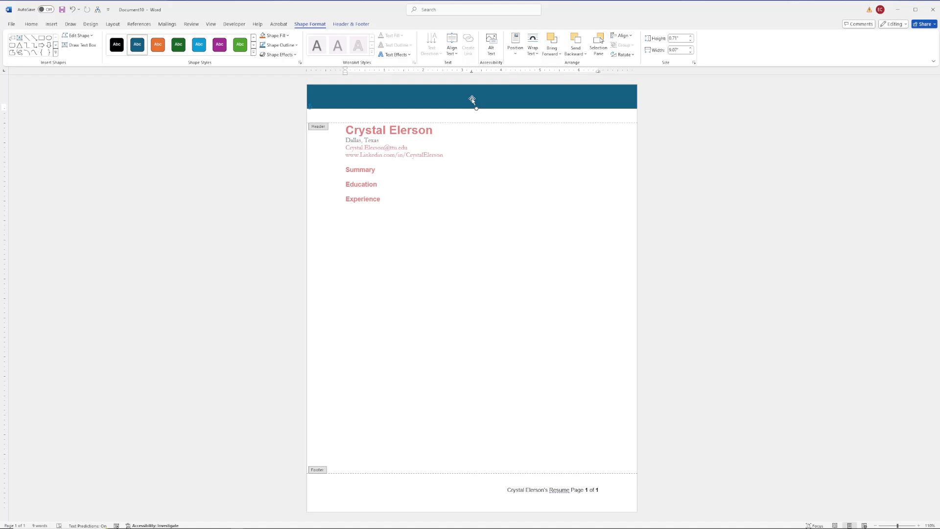
pyautogui.click(288, 36)
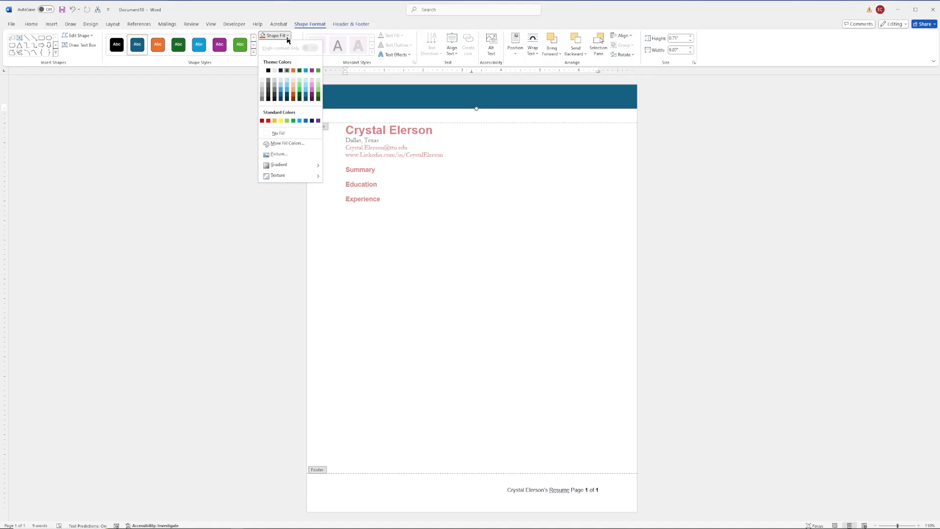
pyautogui.click(262, 120)
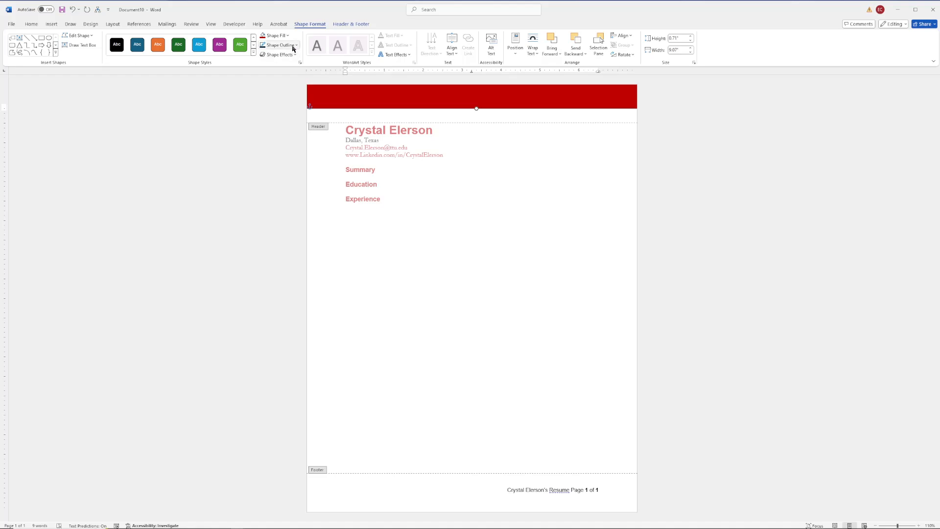
# Step: Give the red banner a 6 pt outline weight
pyautogui.click(296, 45)
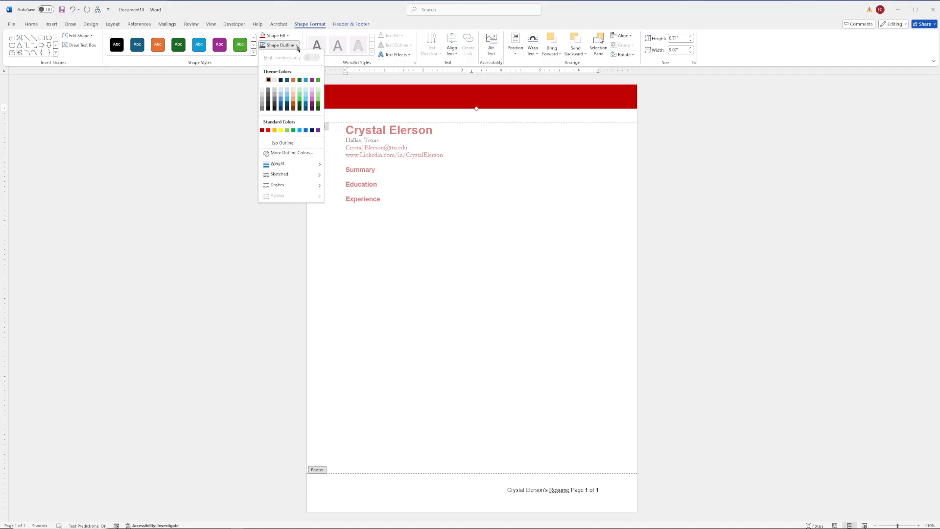
pyautogui.moveTo(289, 164)
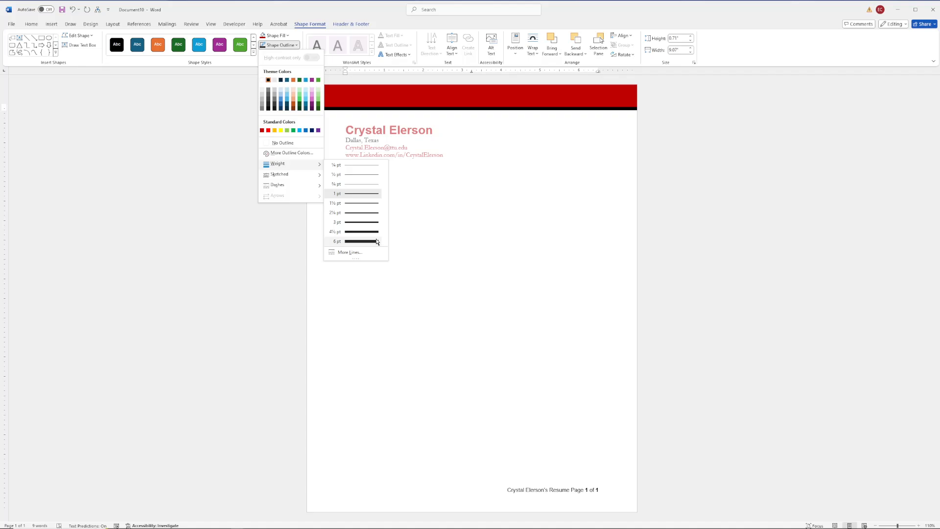
pyautogui.click(377, 242)
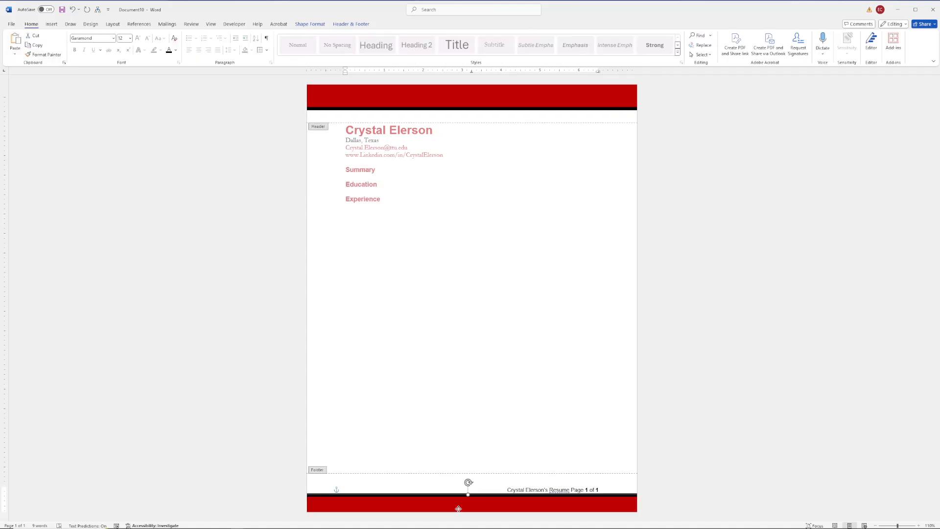
# Step: Stretch the footer's red bar to the page bottom, send it behind the footer text, and close the footer
pyautogui.moveTo(458, 509); pyautogui.dragTo(459, 495)
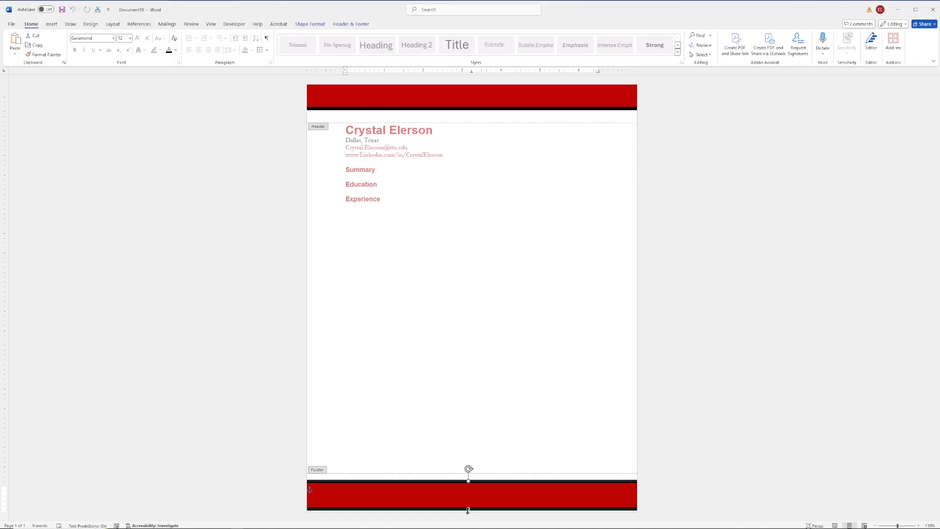
pyautogui.moveTo(467, 511); pyautogui.dragTo(468, 512)
pyautogui.click(310, 24)
pyautogui.click(575, 54)
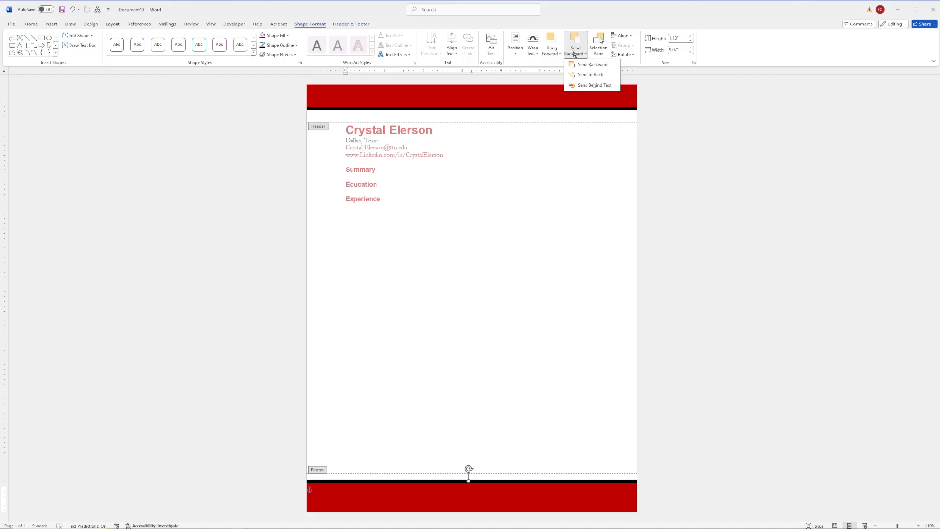
pyautogui.click(594, 85)
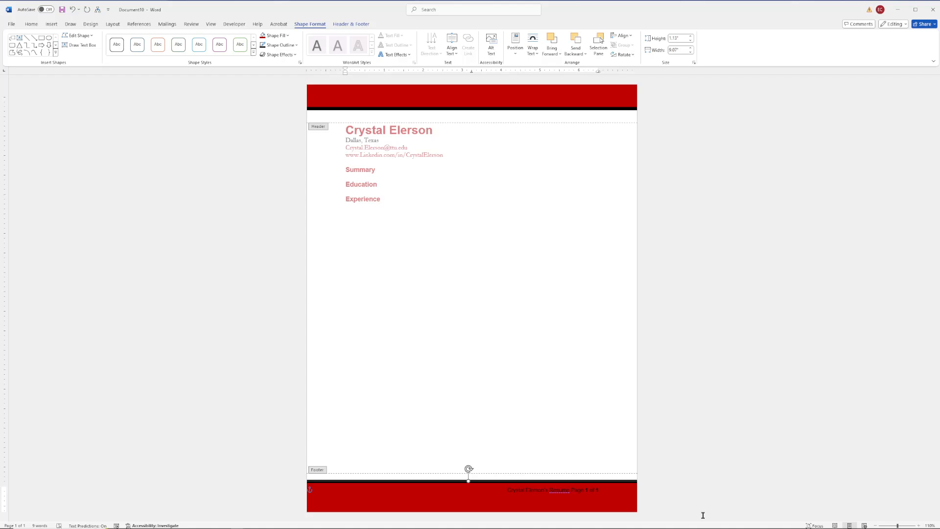
pyautogui.moveTo(502, 488); pyautogui.dragTo(574, 489)
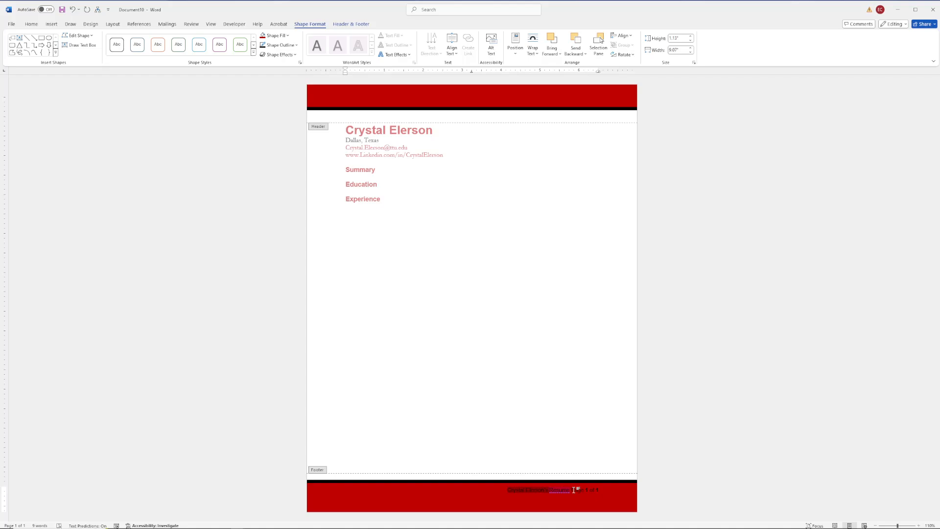
pyautogui.press('Escape')
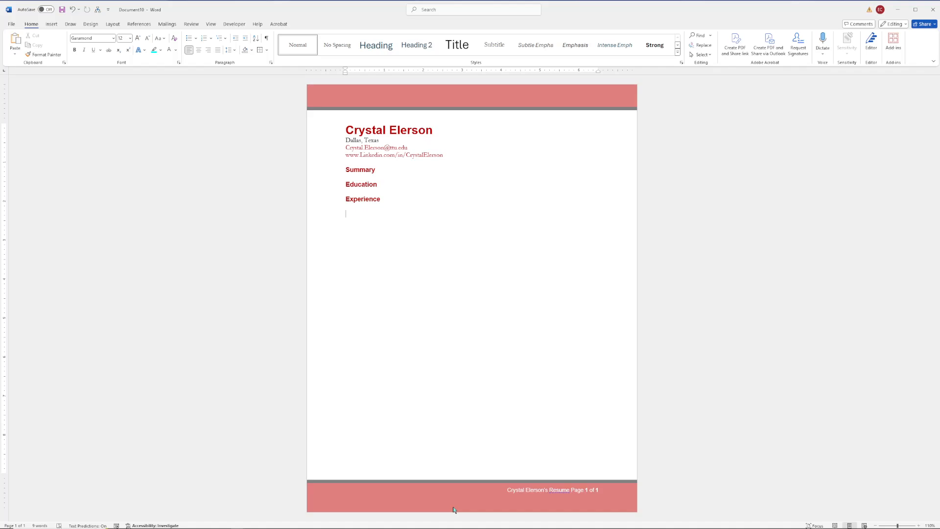
# Step: Select the section headings and the blank lines below them
pyautogui.moveTo(346, 170); pyautogui.dragTo(363, 213)
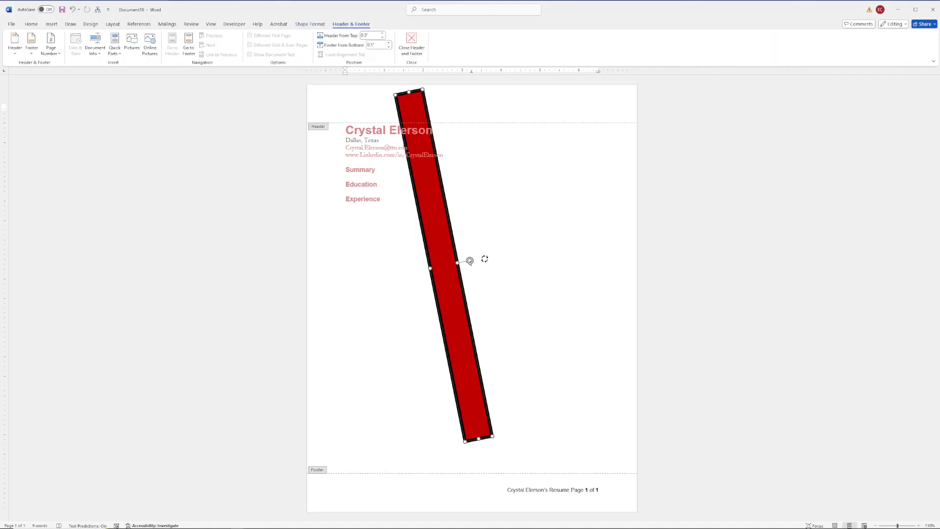
# Step: Rotate the red bar upright on the left edge and widen it to sit behind the headings
pyautogui.moveTo(485, 258); pyautogui.dragTo(495, 268)
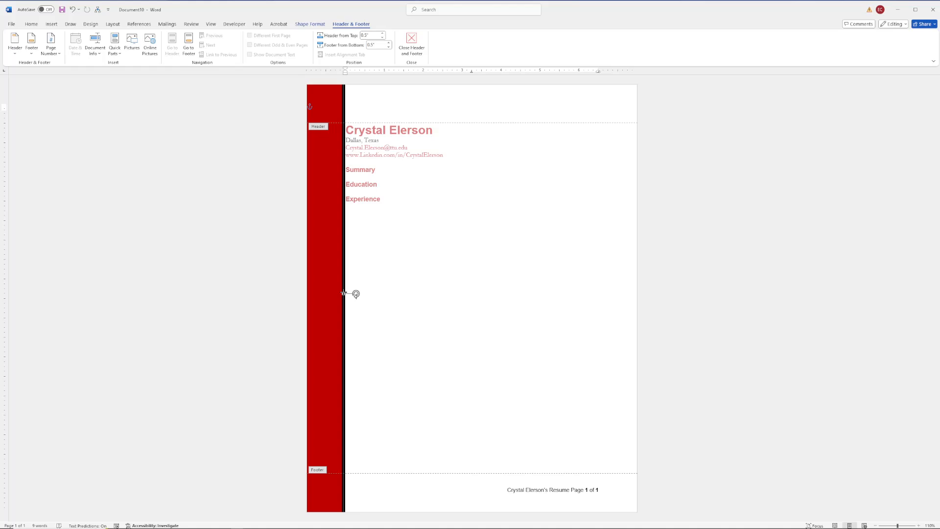
pyautogui.moveTo(343, 292); pyautogui.dragTo(333, 293)
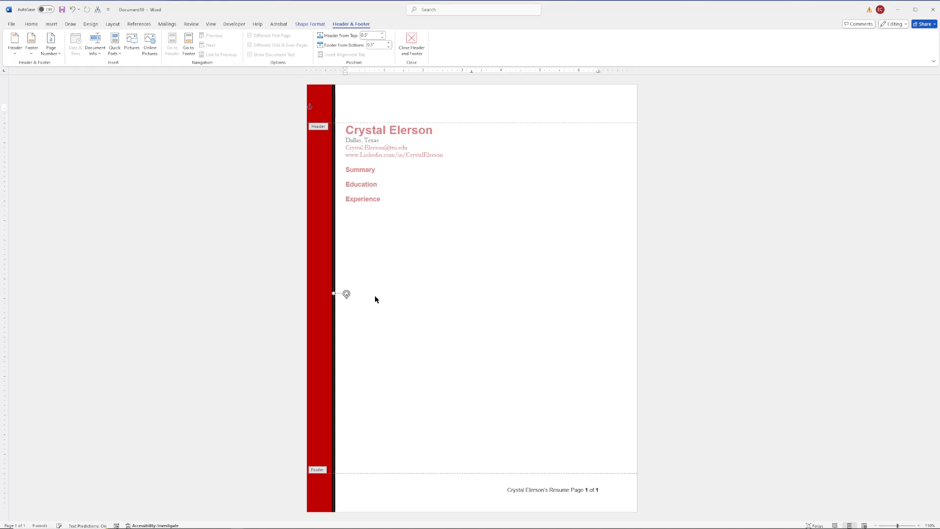
pyautogui.moveTo(334, 293); pyautogui.dragTo(386, 293)
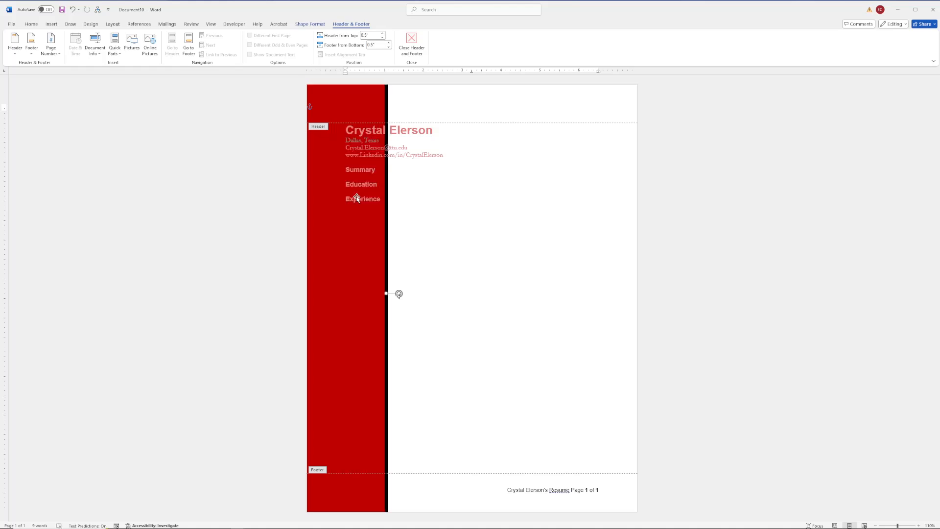
pyautogui.click(354, 140)
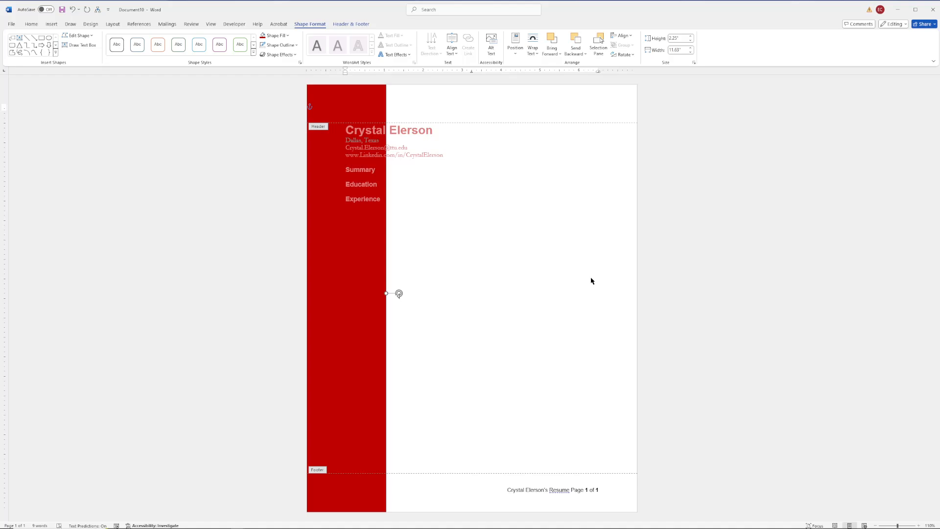
# Step: Deselect the sidebar and delete a character in the email line to shift it clear
pyautogui.click(428, 291)
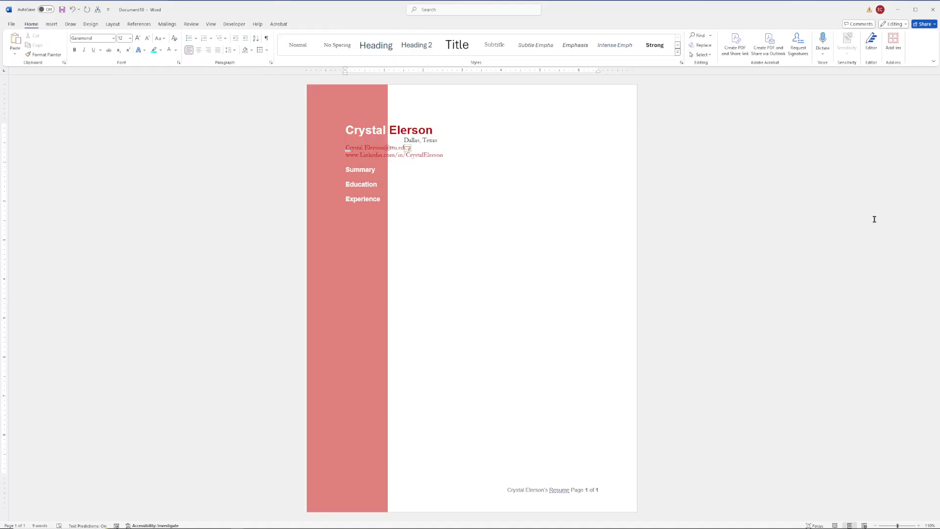
pyautogui.press('BackSpace')
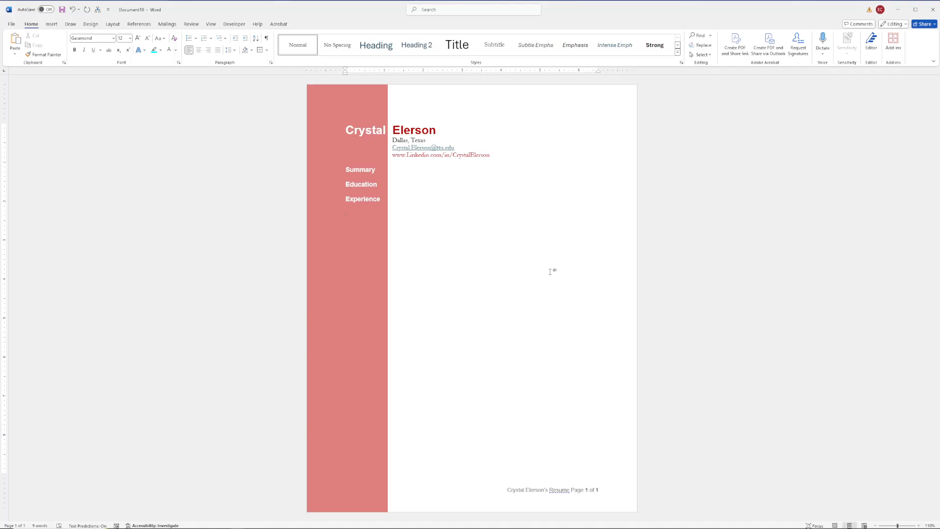
# Step: Apply the Dark Red font colour to the email address
pyautogui.click(176, 50)
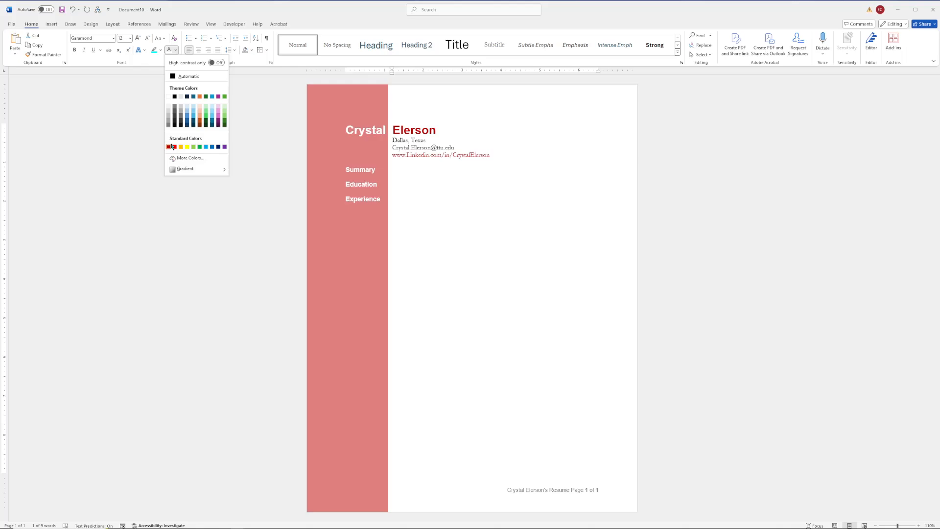
pyautogui.click(172, 147)
pyautogui.click(770, 336)
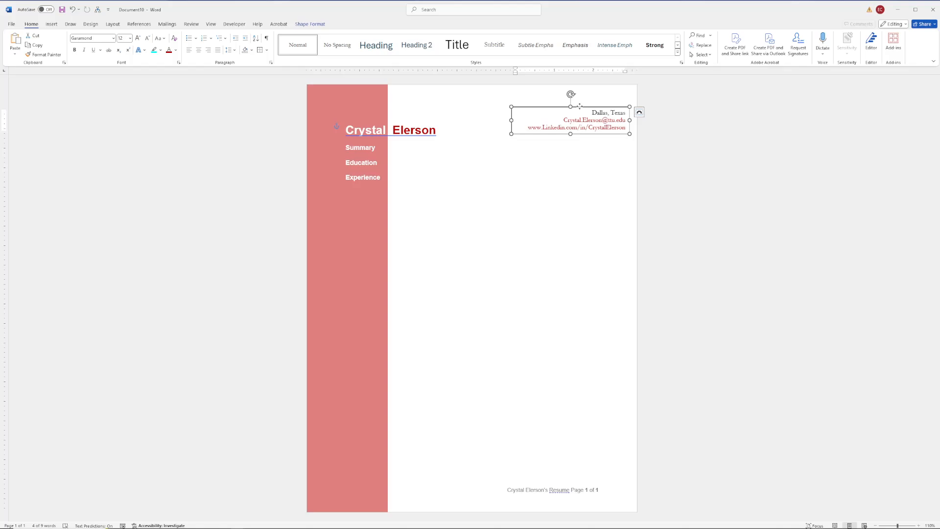
# Step: Drag the contact text box left and down to align it with the name line
pyautogui.moveTo(580, 106); pyautogui.dragTo(564, 114)
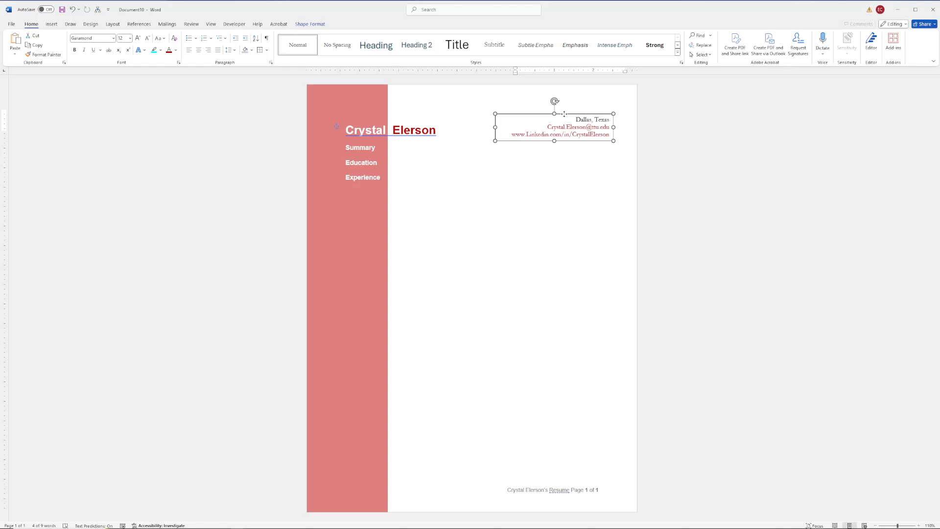
pyautogui.moveTo(564, 114); pyautogui.dragTo(562, 113)
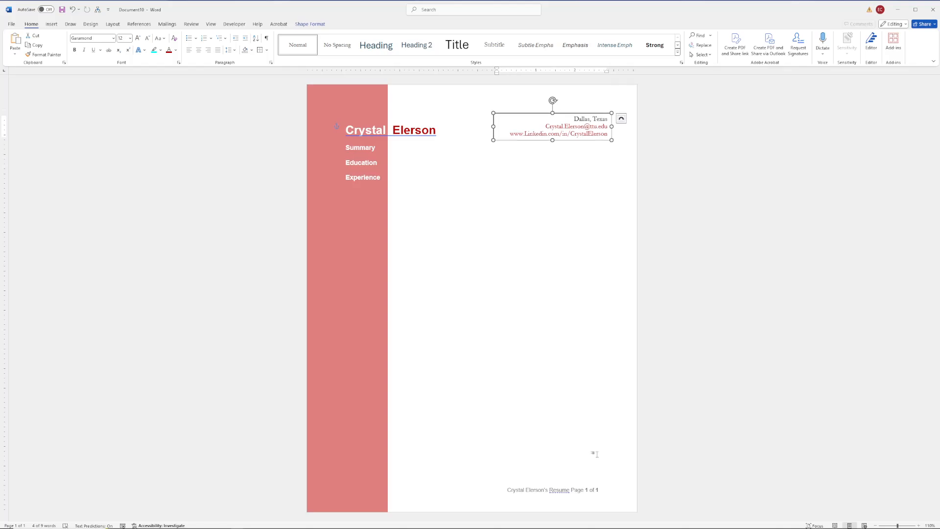
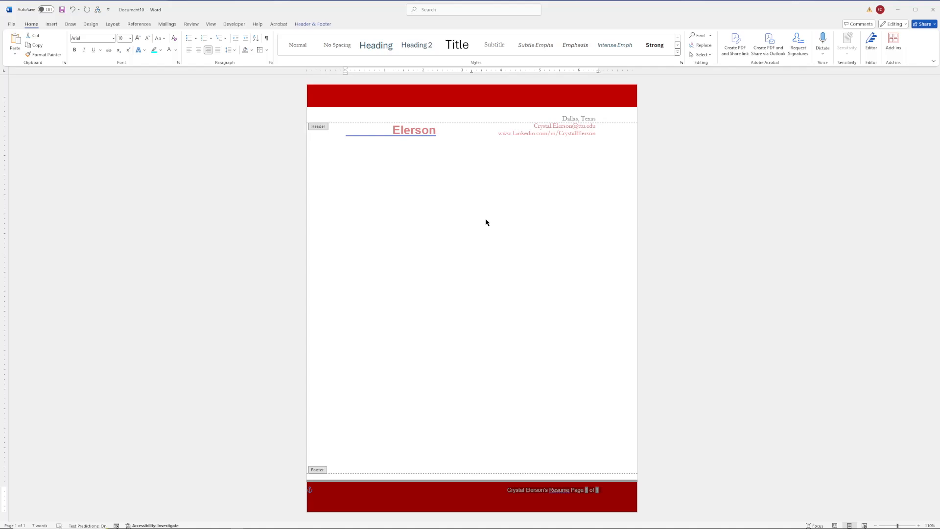
# Step: Exit header and footer editing to return to the résumé body
pyautogui.doubleClick(346, 128)
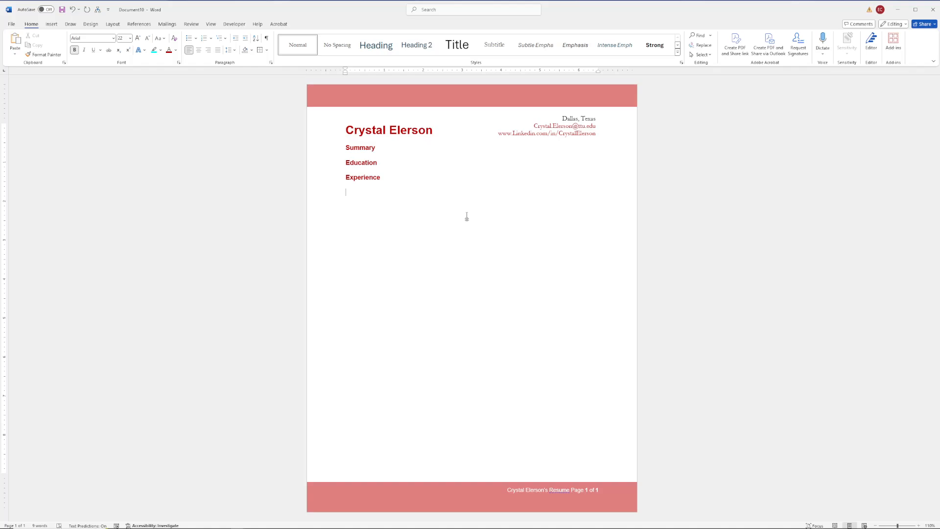
# Step: Paste the copied city, e-mail and LinkedIn contact details on a line under the name
pyautogui.write('Dall')
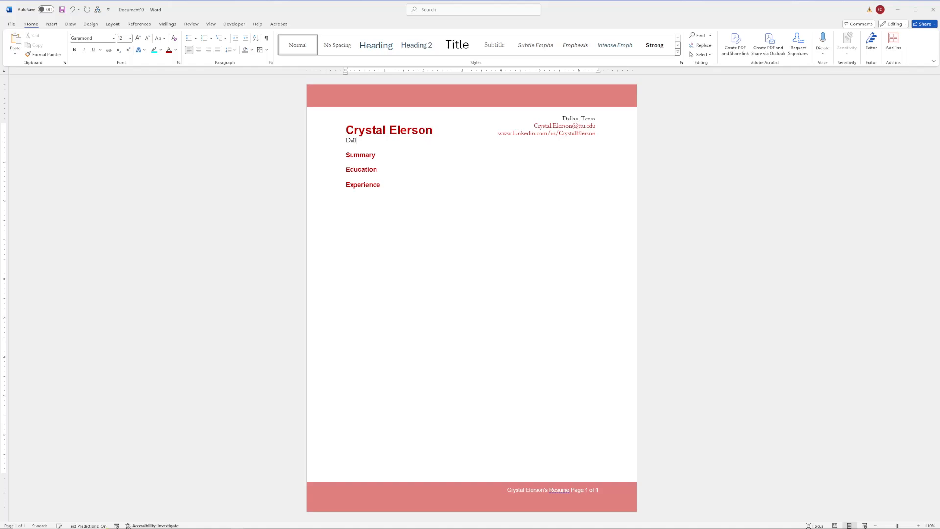
pyautogui.press('BackSpace')
pyautogui.press('BackSpace')
pyautogui.press('BackSpace')
pyautogui.press('BackSpace')
pyautogui.hotkey('ctrl', 'v')
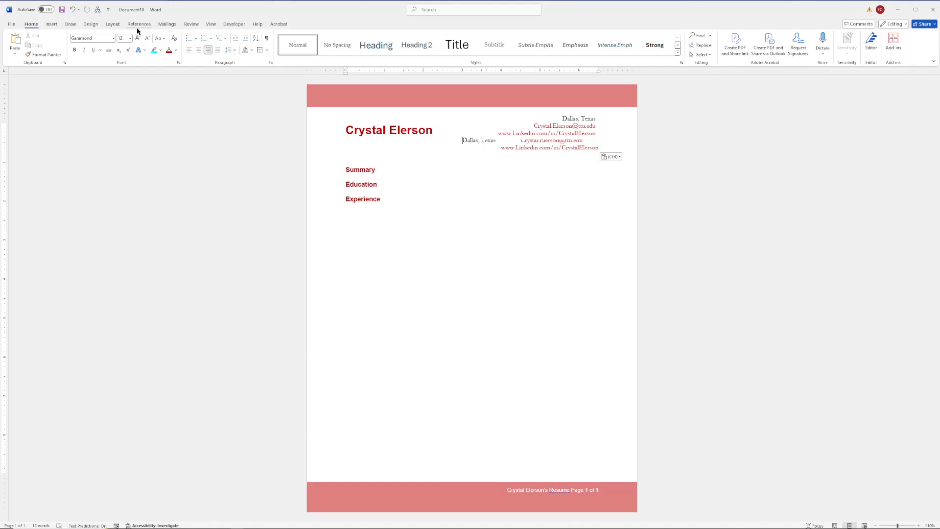
pyautogui.click(113, 24)
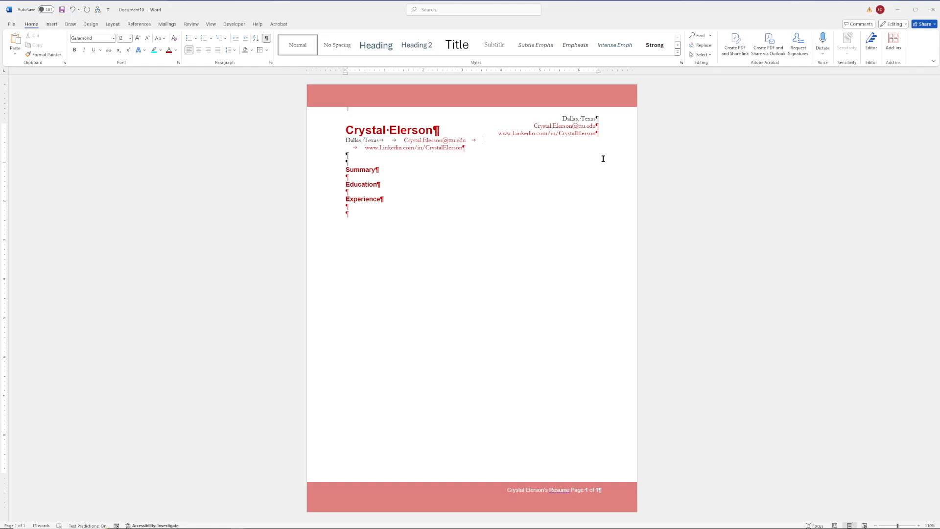
# Step: Delete the tab before the LinkedIn address so it sits at the left margin
pyautogui.press('Delete')
# Step: Undo the pasted contact lines and select the placeholder text after Summary
pyautogui.hotkey('ctrl', 'z')
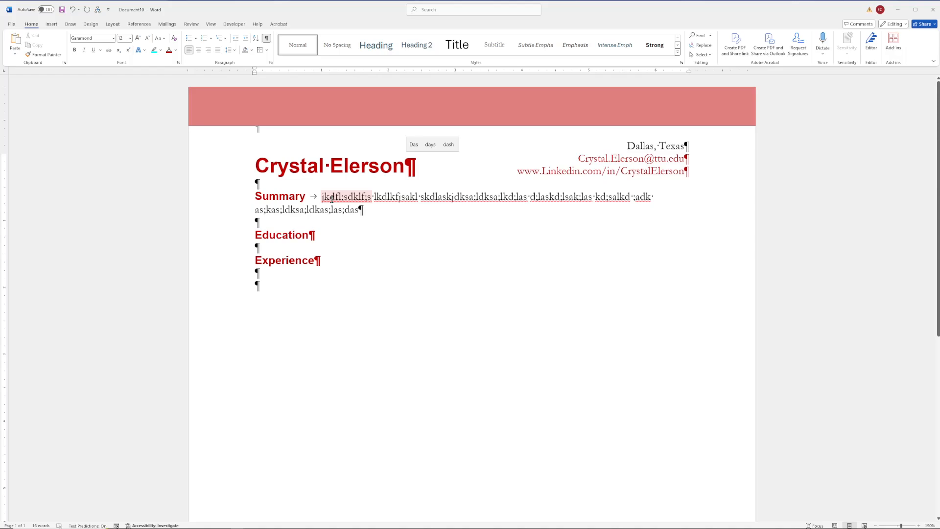
pyautogui.moveTo(331, 199); pyautogui.dragTo(364, 209)
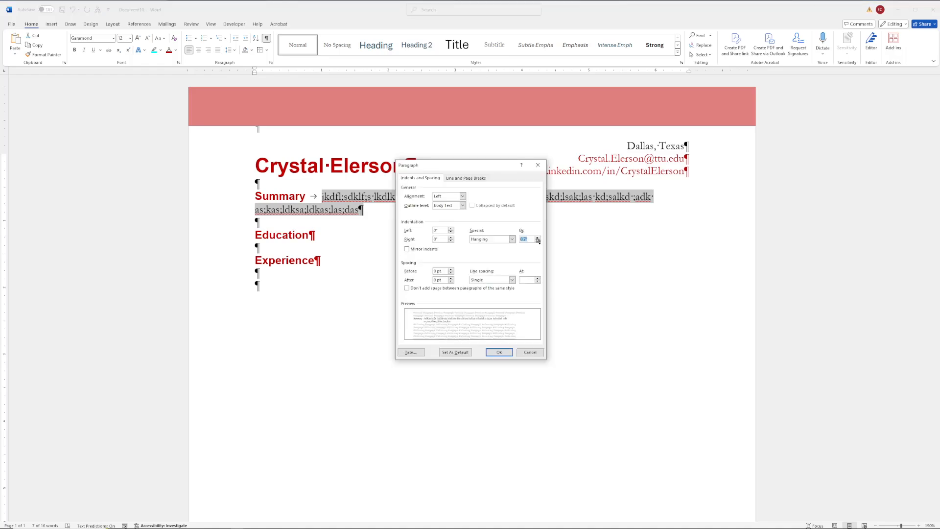
# Step: Set the summary paragraph's hanging indent to 1 inch
pyautogui.click(538, 238)
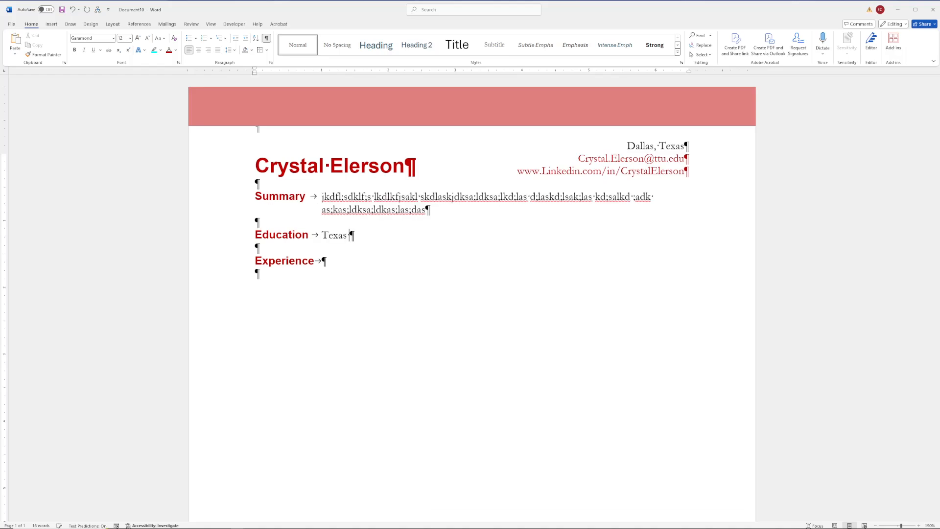
# Step: Complete the Education entry to read 'Texas Tech University, Lubbock, Texas'
pyautogui.write('Tech Univers')
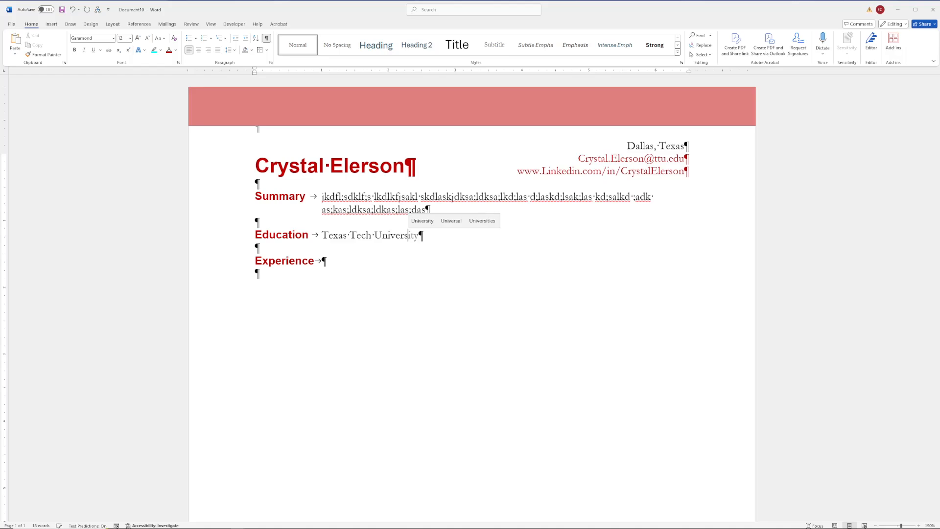
pyautogui.write('ity, Lubbock, Texas')
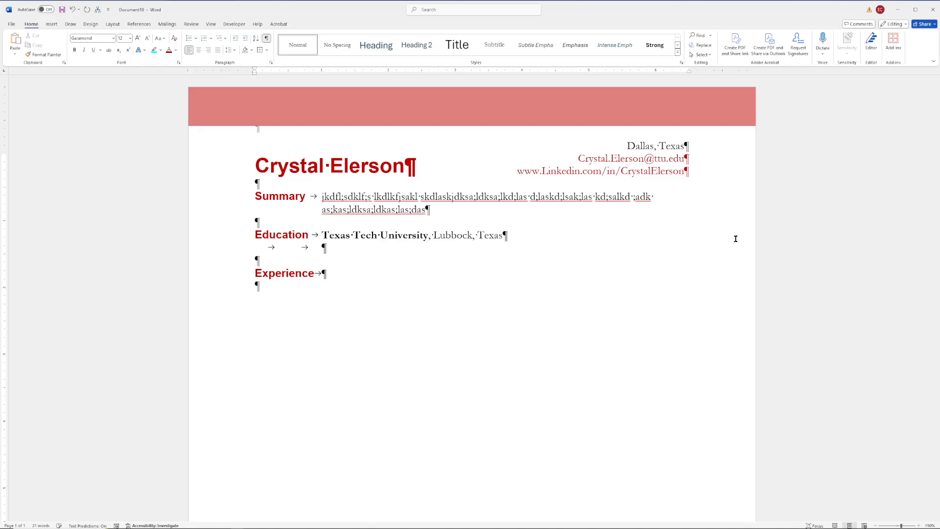
# Step: Type 'Bachelor of Arts in English (Technical Communication)', a tab, then 'Anticipated:'
pyautogui.write('Bachelor of Arts in English')
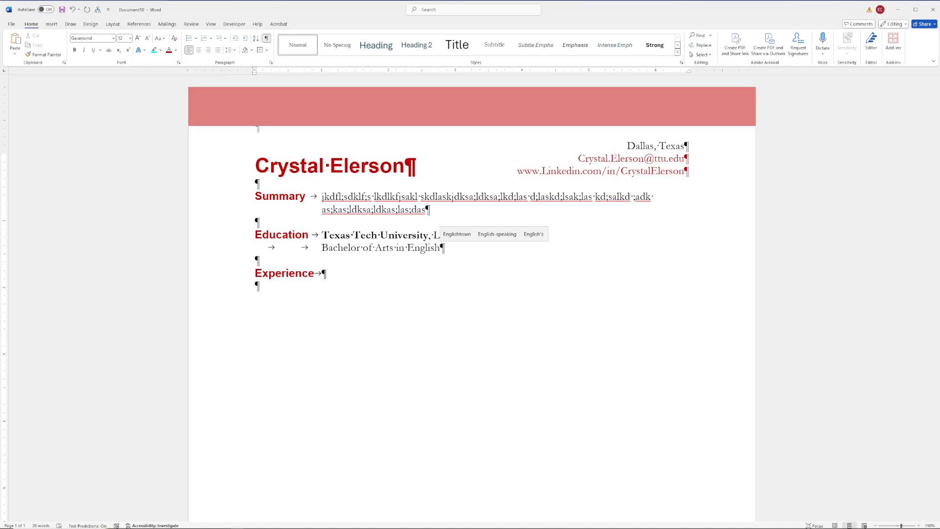
pyautogui.write(' (')
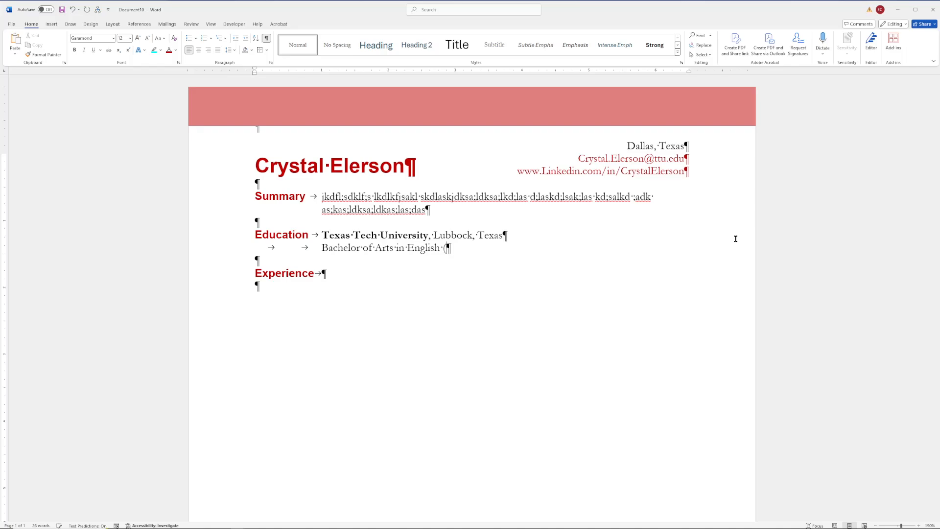
pyautogui.write('Technical Communication)')
pyautogui.press('Tab')
pyautogui.write('An')
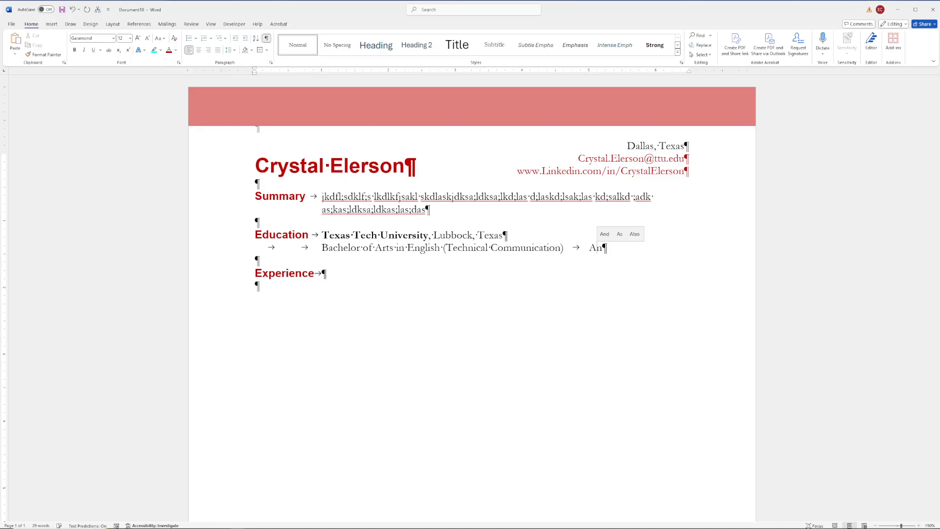
pyautogui.write('ticipated:')
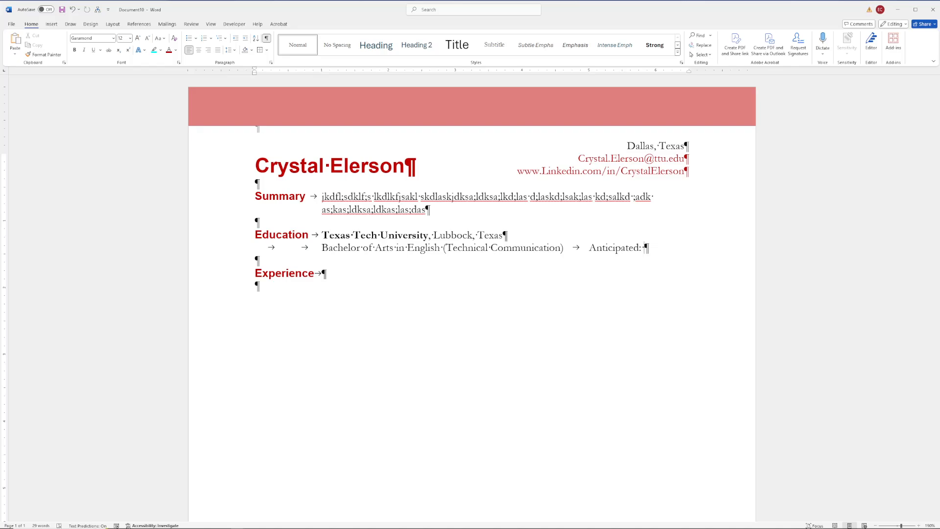
# Step: Add the date 'May 2026' after 'Anticipated:'
pyautogui.write('May 2026')
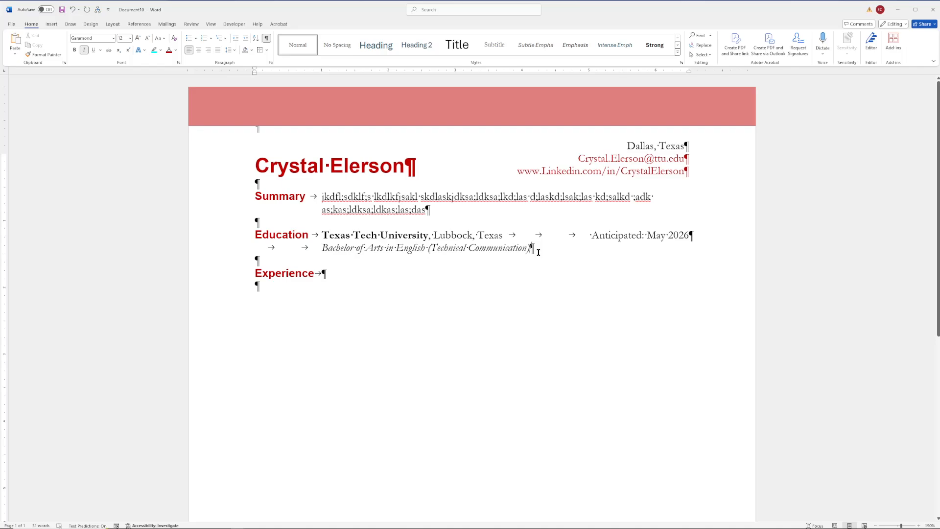
# Step: End the degree line with ', Magna Cum Laude', correcting the typo in 'Laude'
pyautogui.write(', Magna Cum Laude')
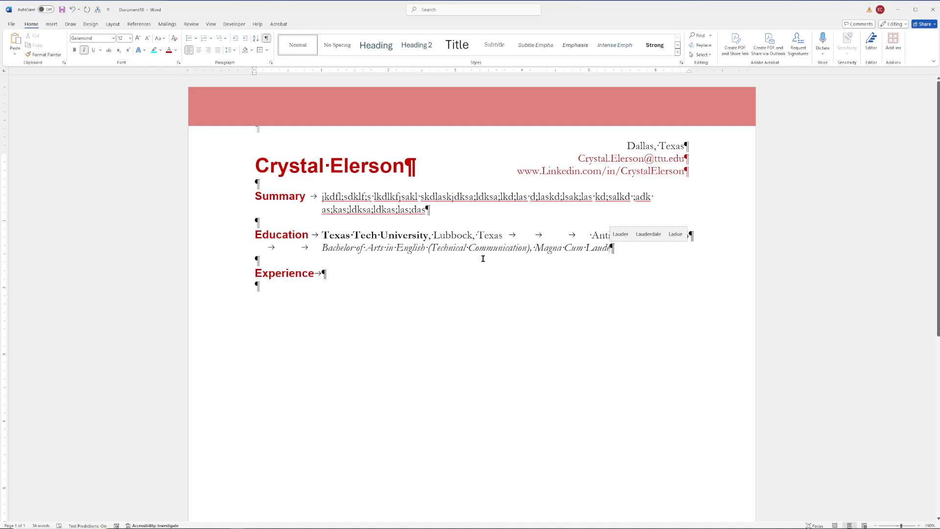
pyautogui.press('BackSpace')
pyautogui.press('BackSpace')
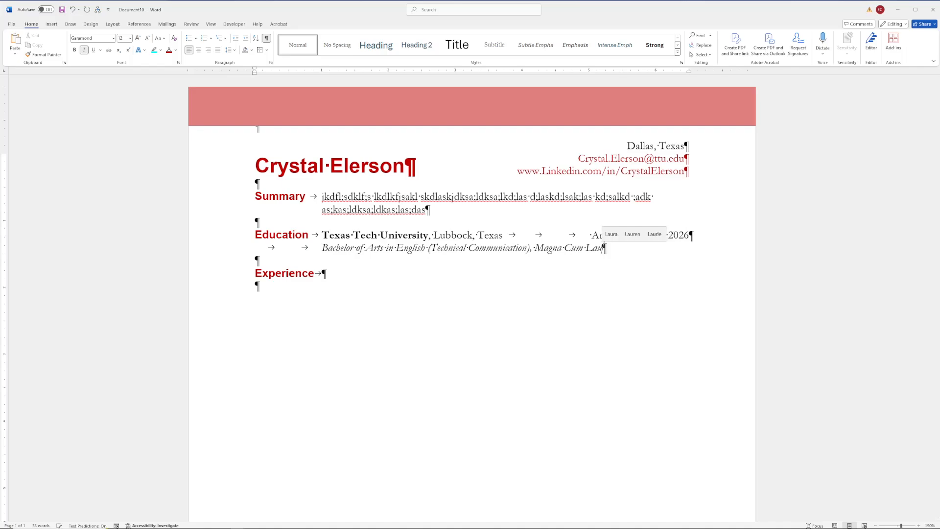
pyautogui.write('de')
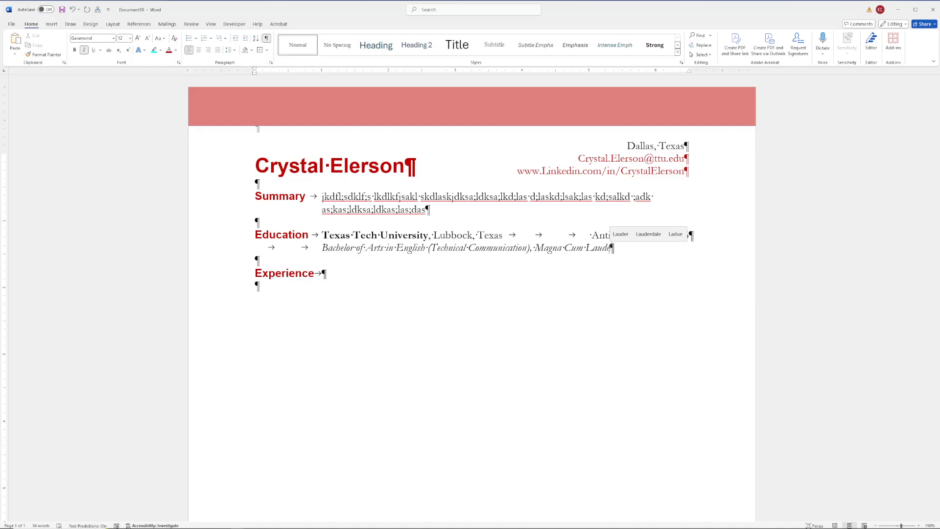
# Step: Add an indented 'Minor: Russian' line under the degree and start another indented line
pyautogui.press('Return')
pyautogui.press('Tab')
pyautogui.press('Tab')
pyautogui.hotkey('ctrl', 'i')
pyautogui.write('Minor: Russ')
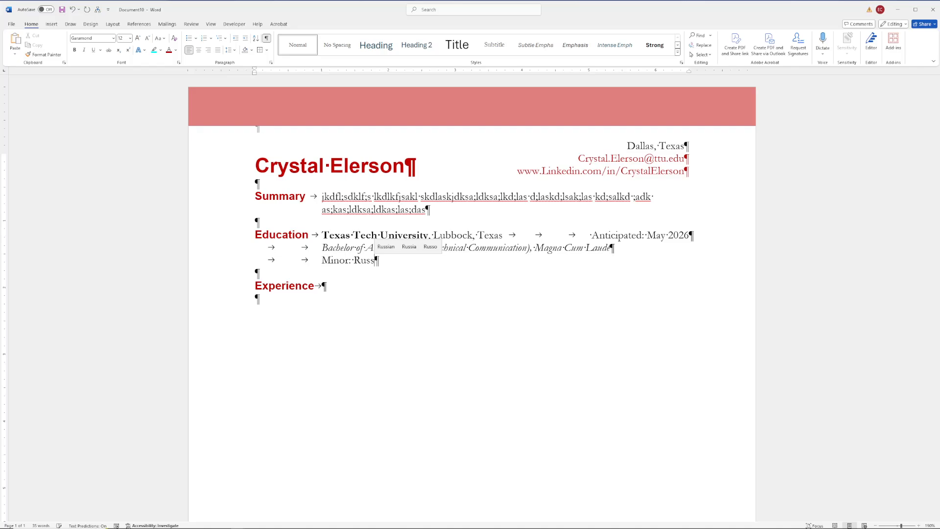
pyautogui.write('ian')
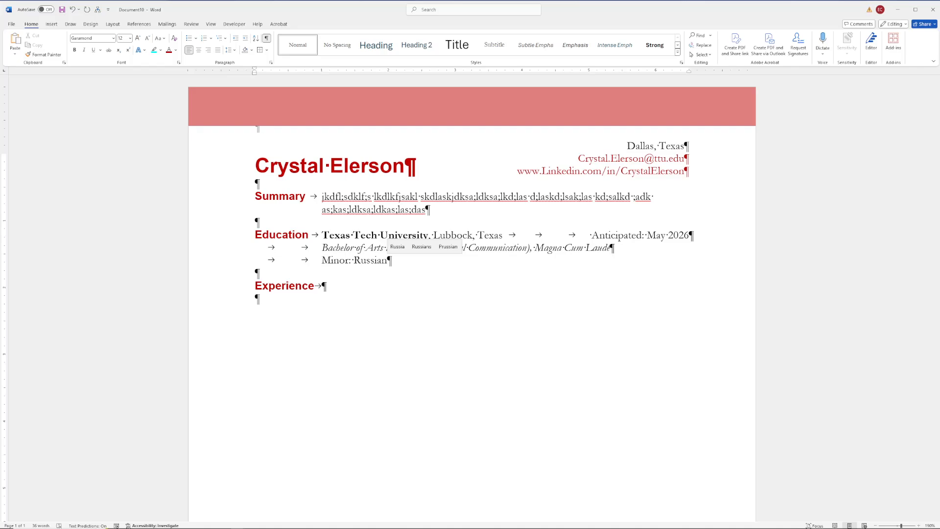
pyautogui.press('Return')
pyautogui.press('Tab')
pyautogui.press('Tab')
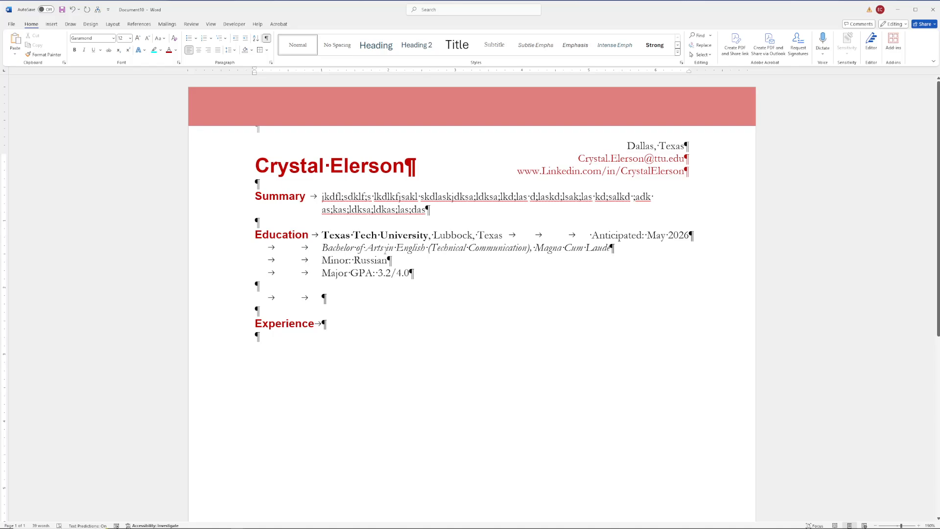
# Step: Enter 'Tarrant County College, Fort Worth, Texas' and tab over to the May 2024 date position
pyautogui.write('Tarrant County College, Fort Worth, Tex')
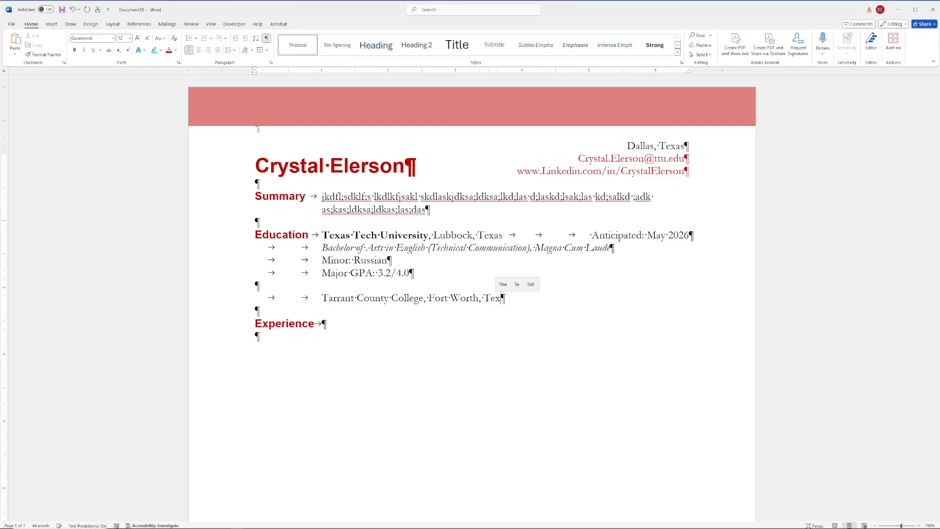
pyautogui.write('as')
pyautogui.press('Tab')
pyautogui.press('Tab')
pyautogui.press('Tab')
pyautogui.press('Tab')
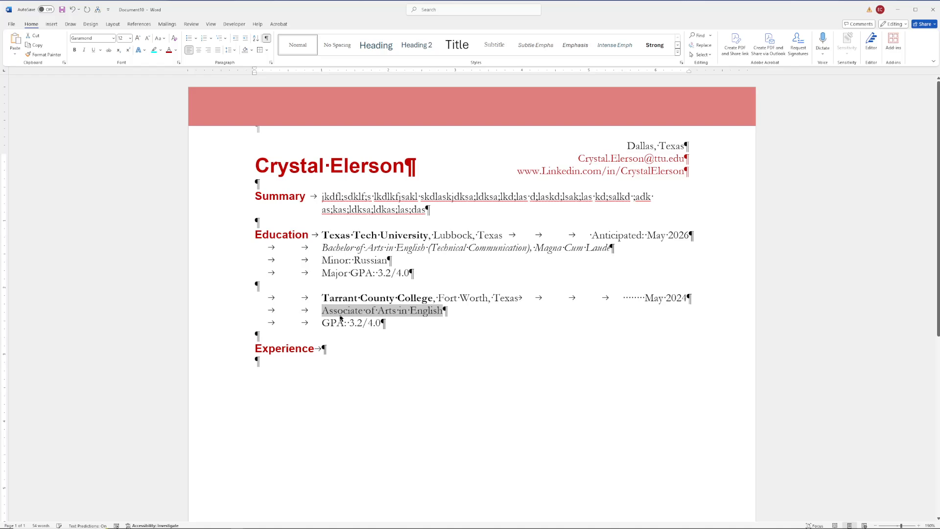
# Step: Italicize the Associate of Arts in English line and append ', Dual Degree Program'
pyautogui.hotkey('ctrl', 'i')
pyautogui.click(453, 336)
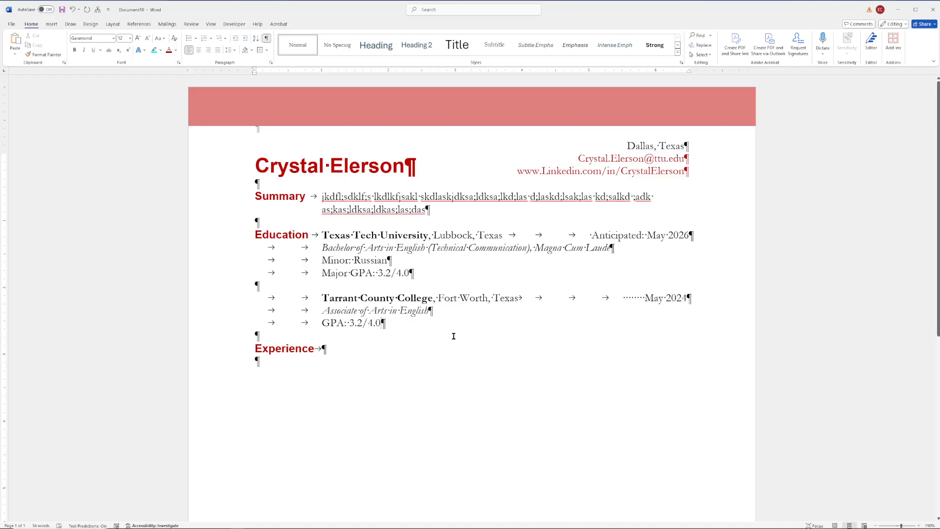
pyautogui.write(', Dual Degree Prog')
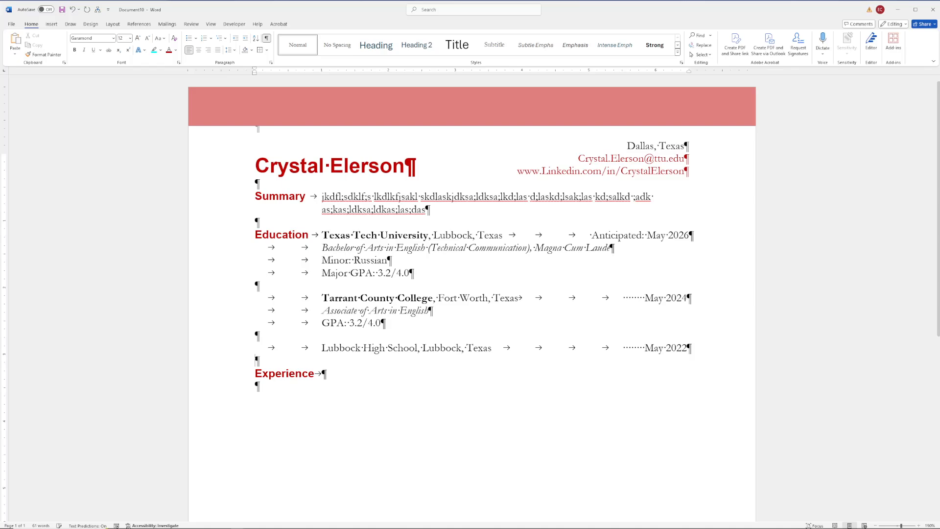
# Step: Add an indented line under Lubbock High School reading 'Diploma', rejecting the autocomplete suggestion
pyautogui.press('Return')
pyautogui.press('Tab')
pyautogui.press('Tab')
pyautogui.write('Dip')
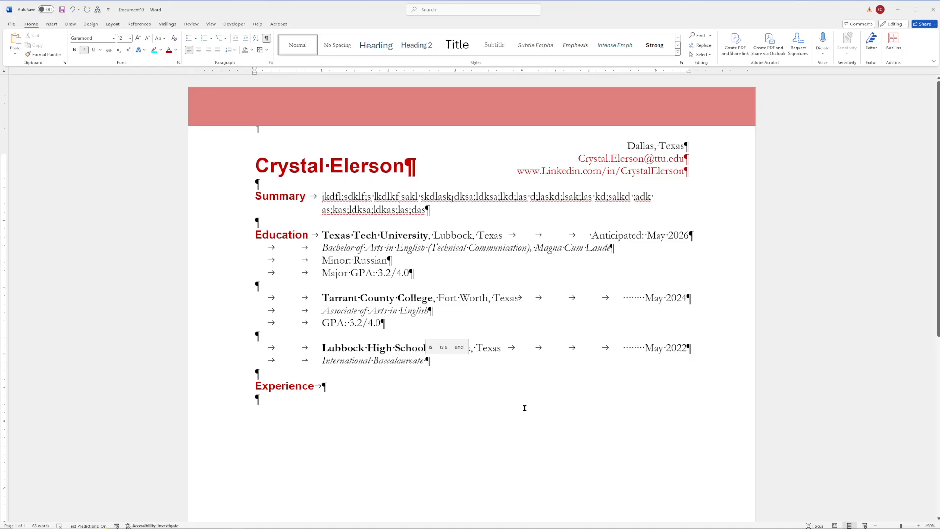
pyautogui.hotkey('ctrl', 'z')
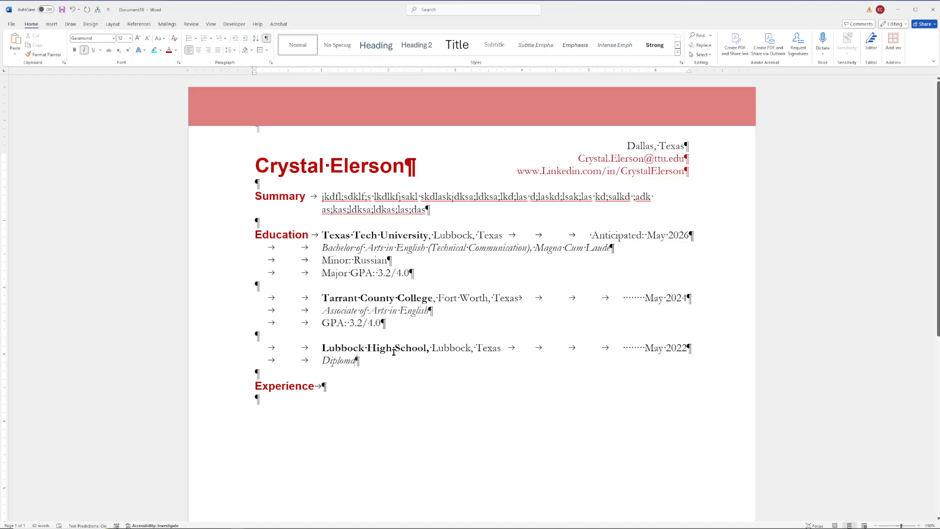
# Step: Extend the line to 'Diploma, Dual Credit Program with Tarrant County College'
pyautogui.write(', Due')
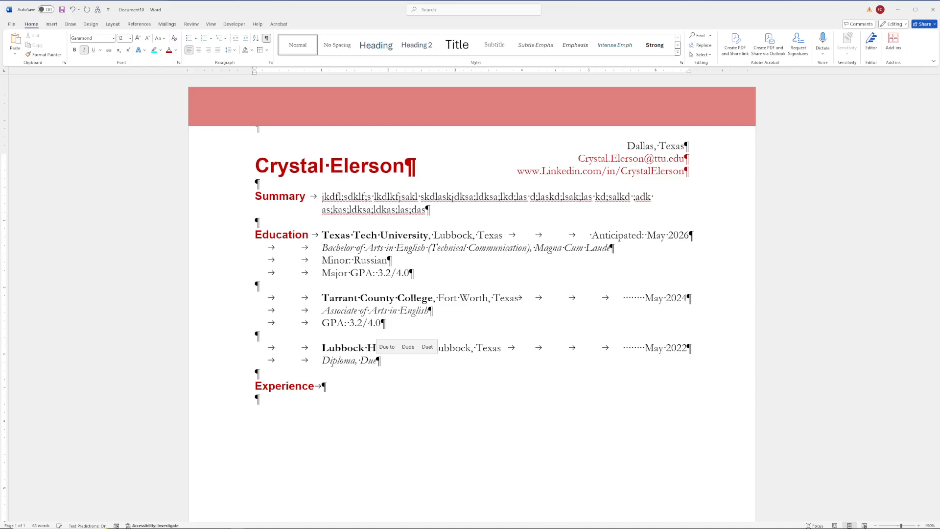
pyautogui.write('al Credit Program with Tarrant County College')
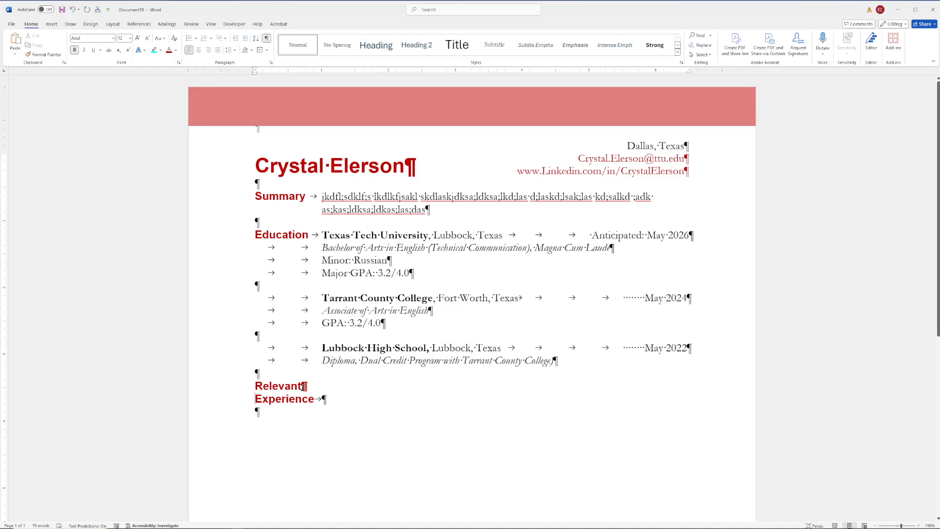
# Step: Replace the heading word 'Relevant' with 'Volunteer'
pyautogui.doubleClick(303, 386)
pyautogui.write('Volunteer')
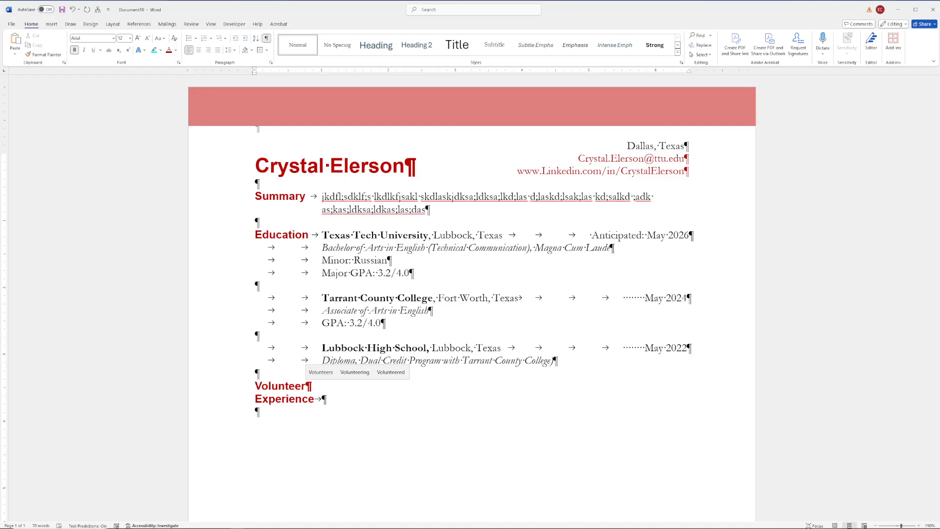
# Step: Type the first Experience entry 'United Parcel Service (UPS), Dallas, Texas' and select '(UPS),'
pyautogui.write('U')
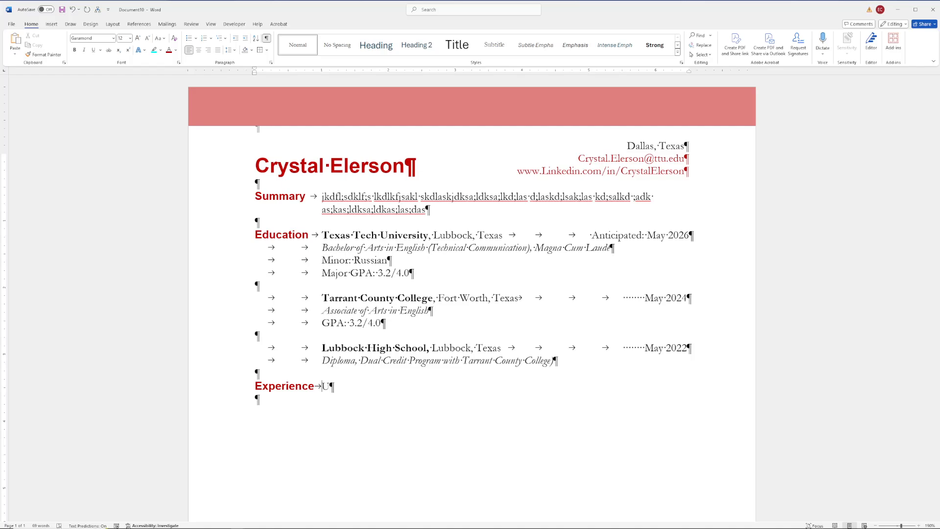
pyautogui.write('nited Part')
pyautogui.moveTo(447, 386); pyautogui.dragTo(392, 385)
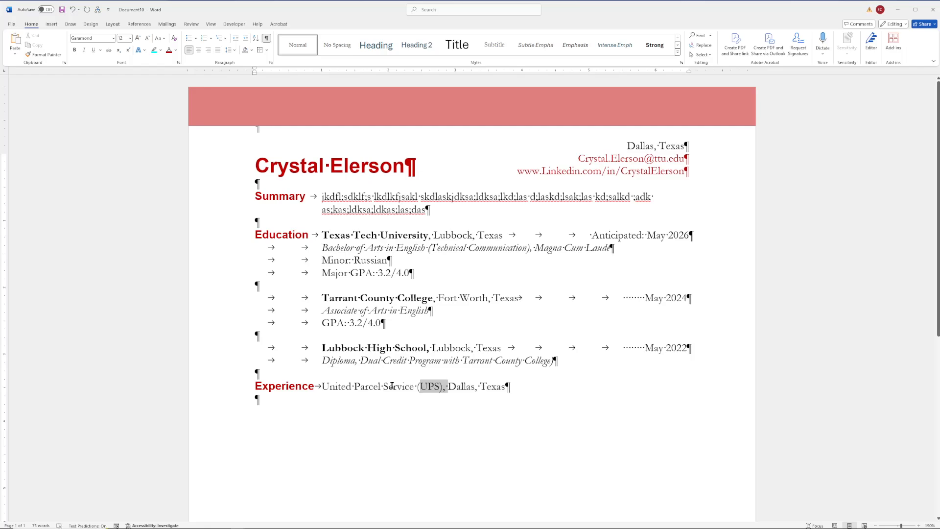
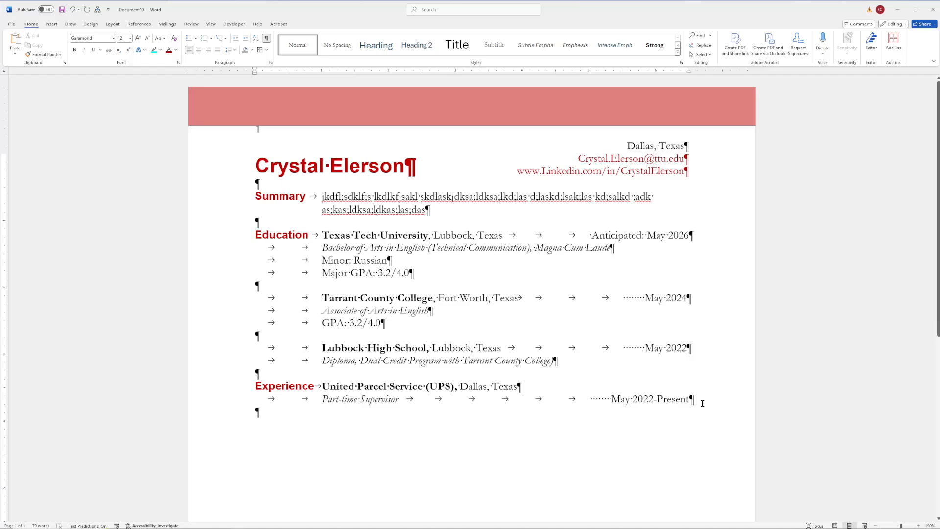
# Step: Start a new tab-indented line below the UPS Part-time Supervisor job title
pyautogui.press('Return')
pyautogui.press('Tab')
pyautogui.press('Tab')
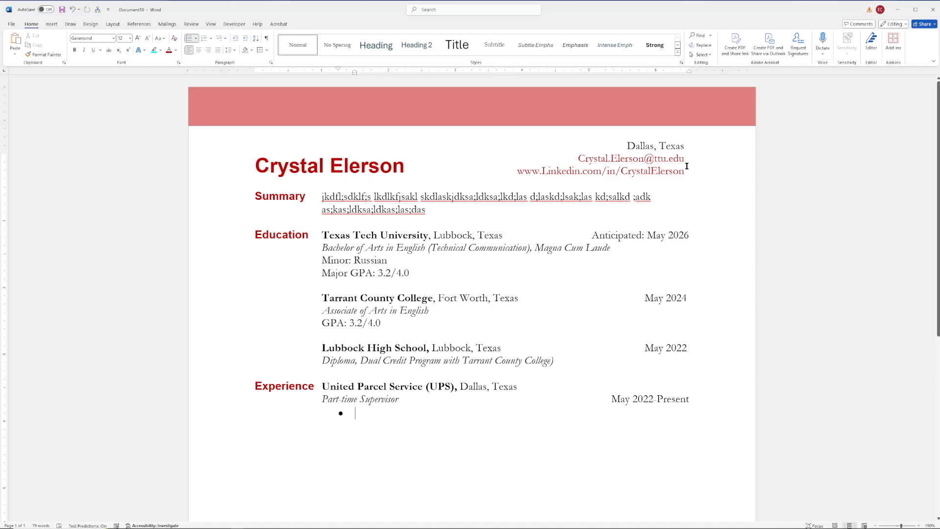
# Step: Write the first UPS bullet 'Managed 5-7 employees as they sor…', end it with a period, and start a second bullet
pyautogui.write('Managed 5-7 employees as they l')
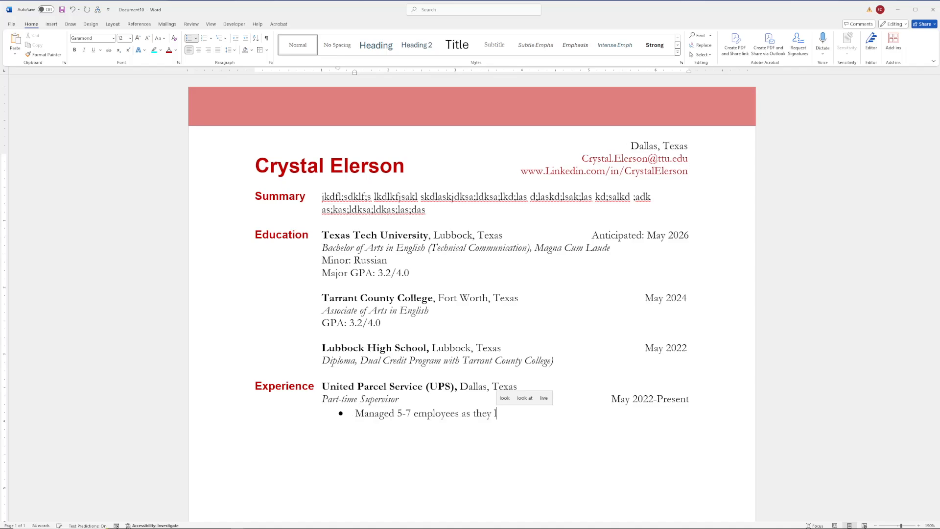
pyautogui.press('BackSpace')
pyautogui.write('sor')
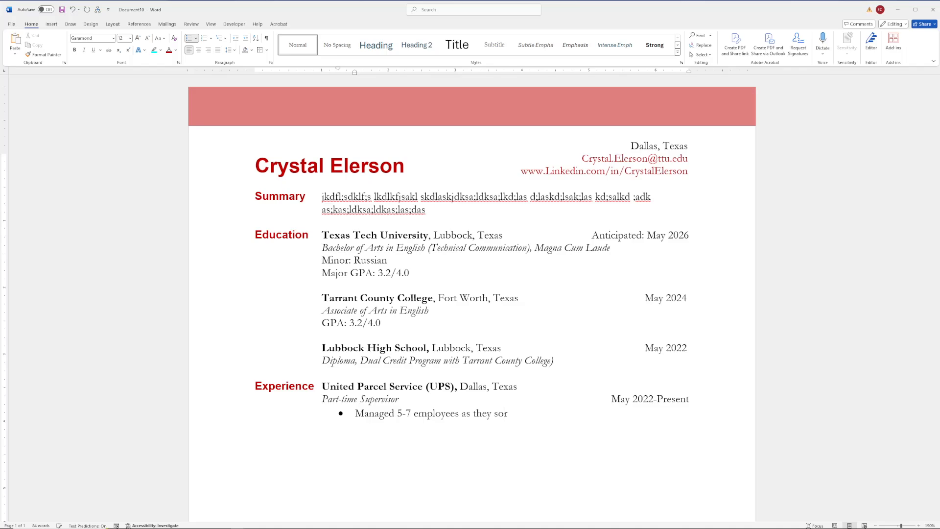
pyautogui.doubleClick(404, 413)
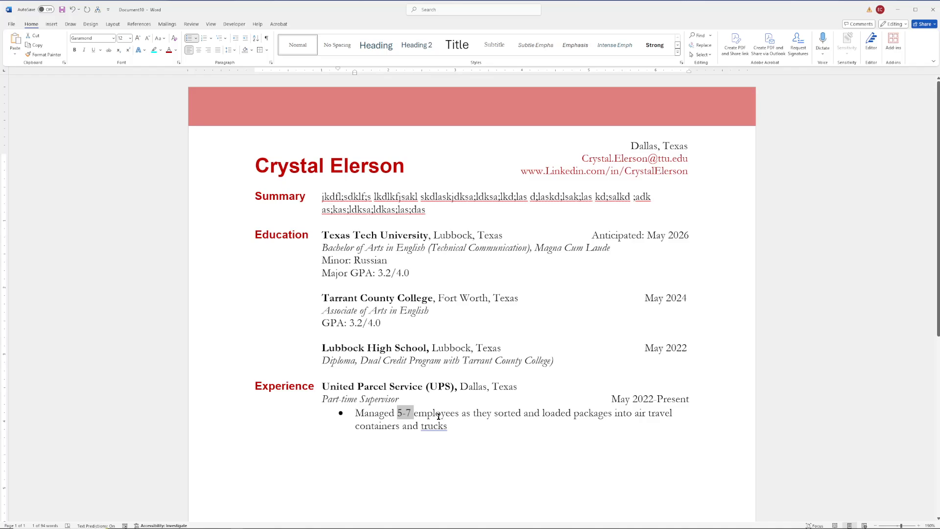
pyautogui.click(568, 419)
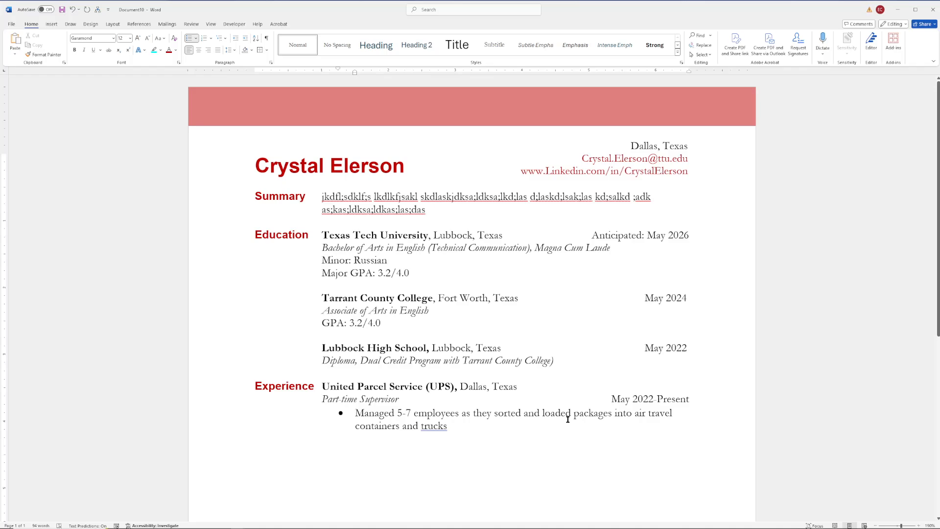
pyautogui.write('.')
pyautogui.press('Return')
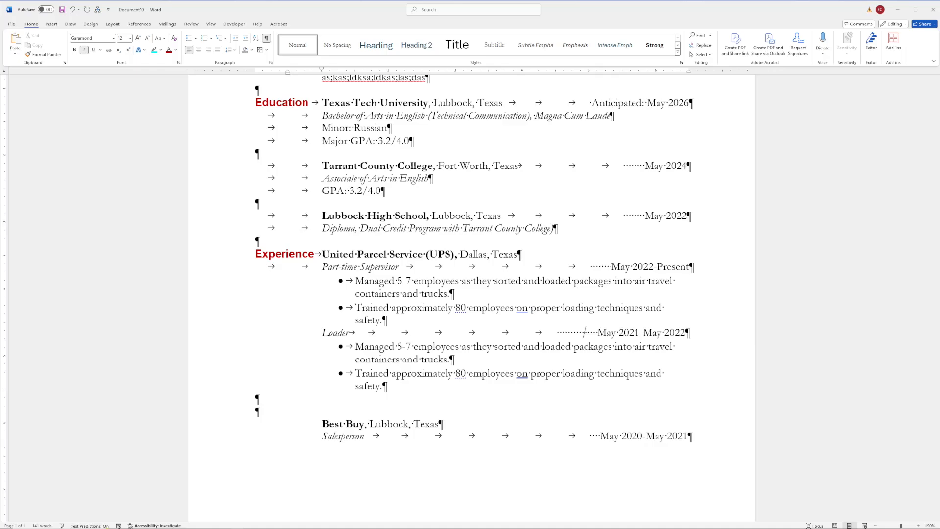
# Step: Undo the last edit to the final Loader bullet
pyautogui.hotkey('ctrl', 'z')
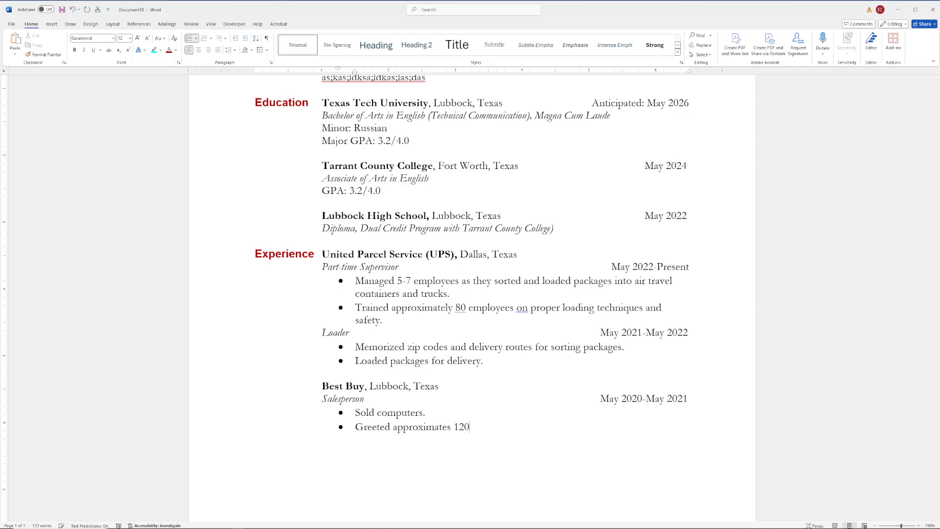
# Step: Finish the Best Buy bullet with 'customers per day.'
pyautogui.write('customers per day.')
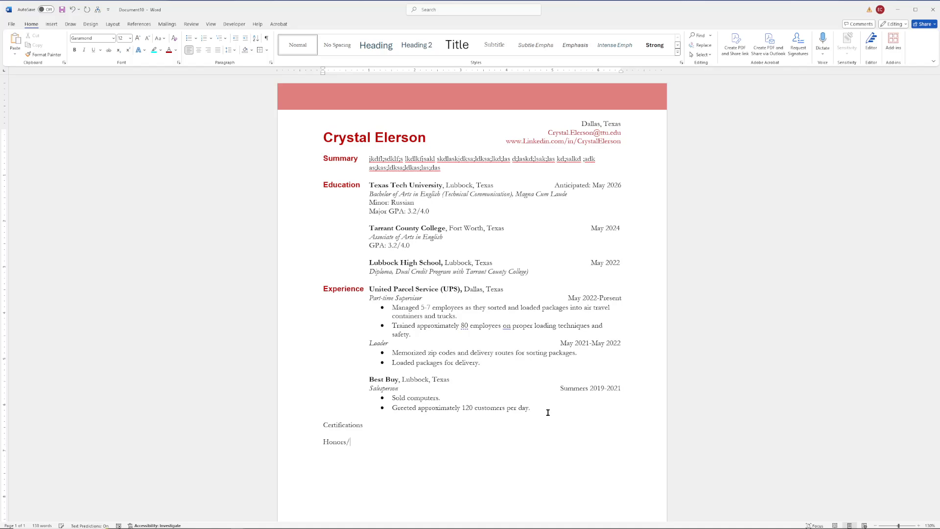
# Step: Complete the 'Honors/Awards' heading and add a 'Scholarships' line beneath it
pyautogui.write('Awards')
pyautogui.press('Return')
pyautogui.write('Scholarships')
pyautogui.press('Return')
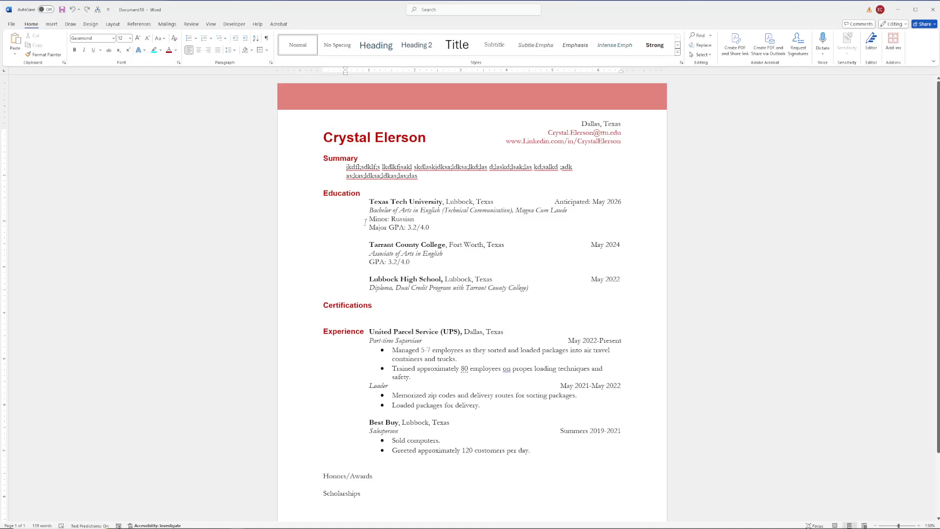
# Step: Show formatting marks and paste a duplicate of the CPR (June 2024) certification line
pyautogui.click(267, 38)
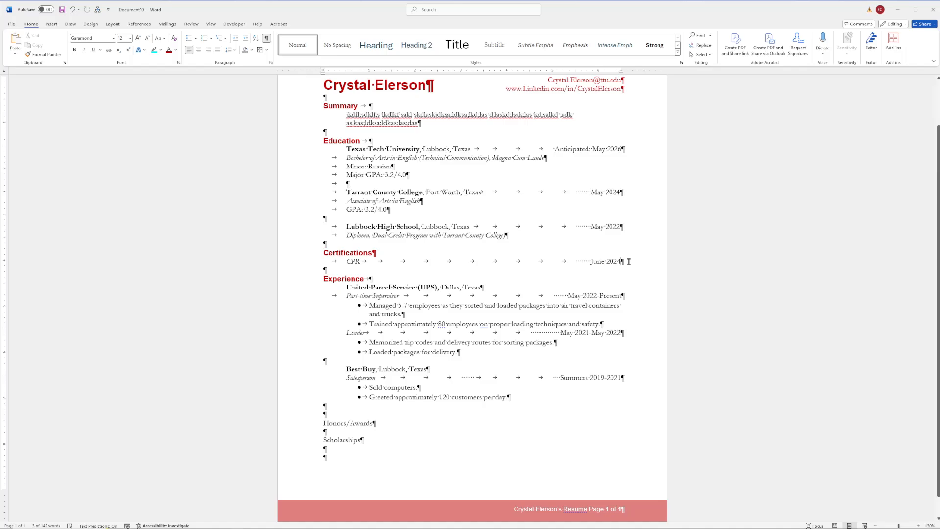
pyautogui.write('CPR\t\t\t\t\t\t\t\t\t\t       June 2024')
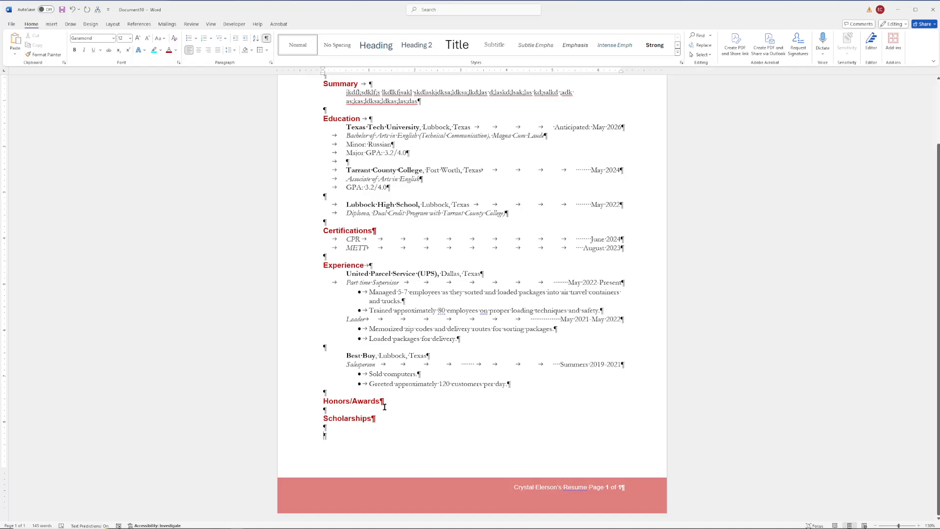
# Step: Paste the Dean's List and METTP entries under Honors/Awards
pyautogui.write("Dean's List\t\t\t\t\t\t\t\t\t       Fall 2024 \tMETT\t\t\t\t\t\t\t\t\t\t    August 2023")
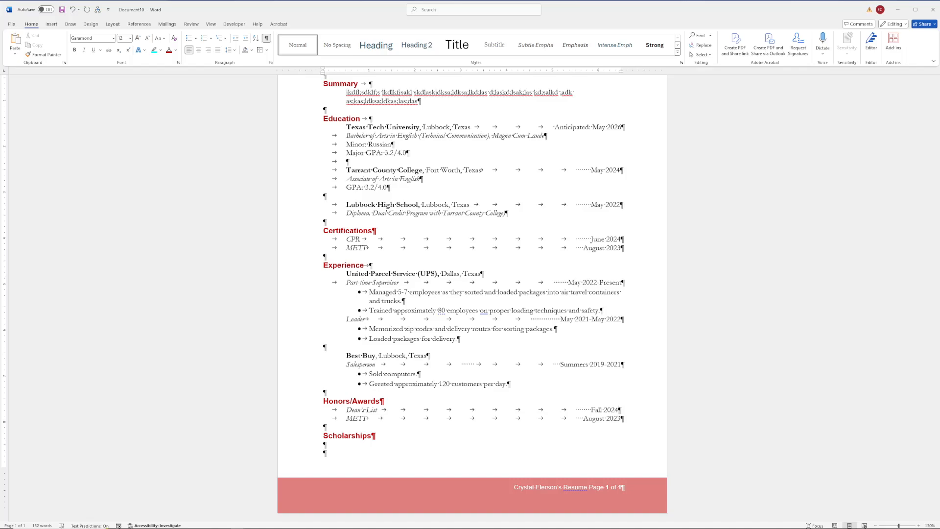
# Step: Bring up spelling suggestions for 'Technical' in the STC organization line
pyautogui.rightClick(394, 444)
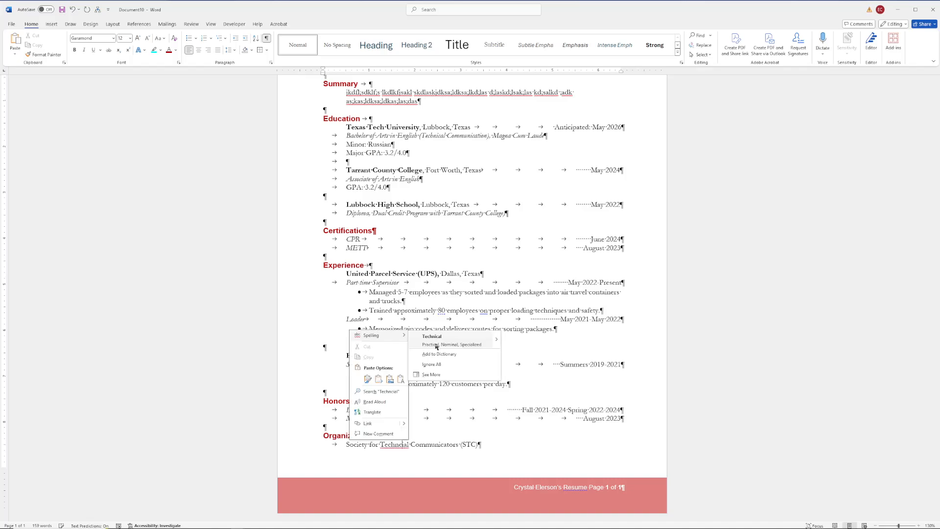